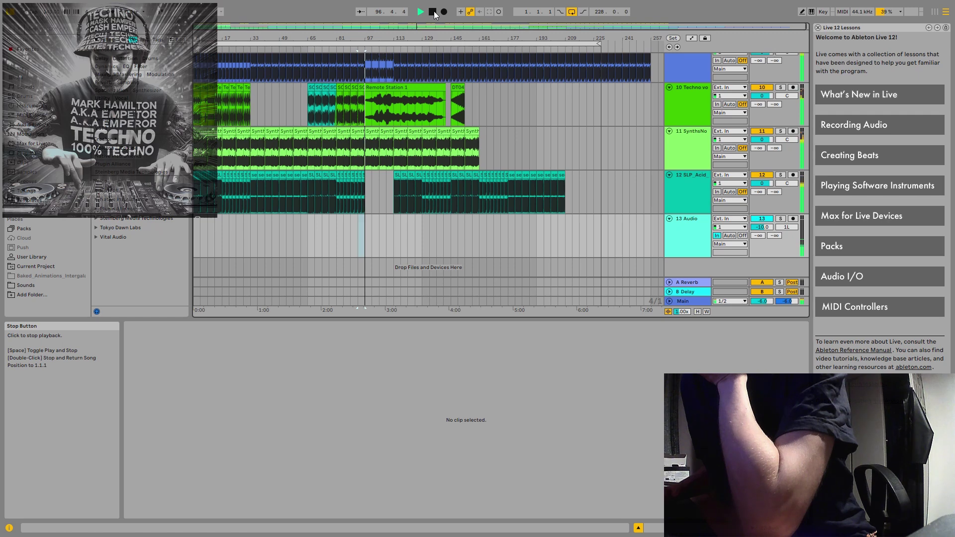
Stop the current playback and audition the arrangement from bars 169, 205 and 233.
left_click(432, 12)
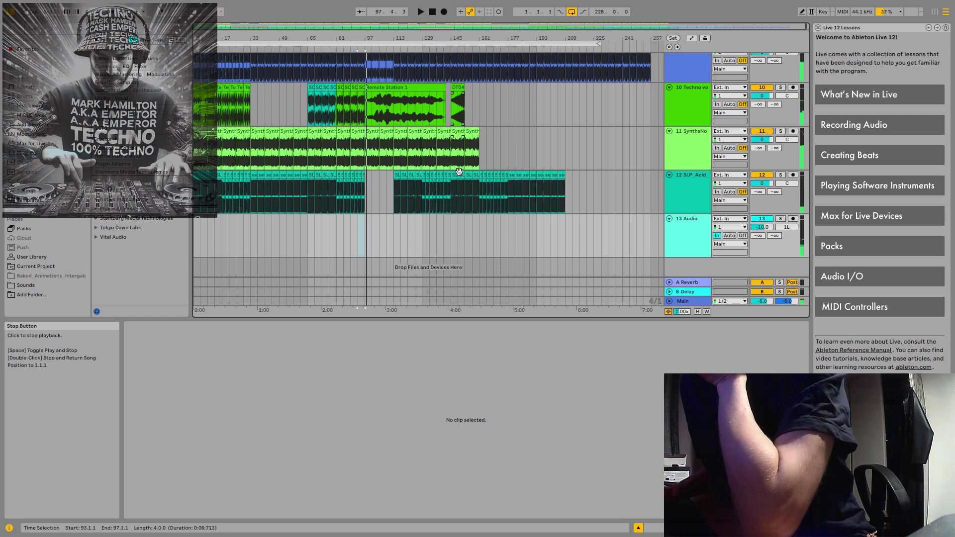
left_click(497, 110)
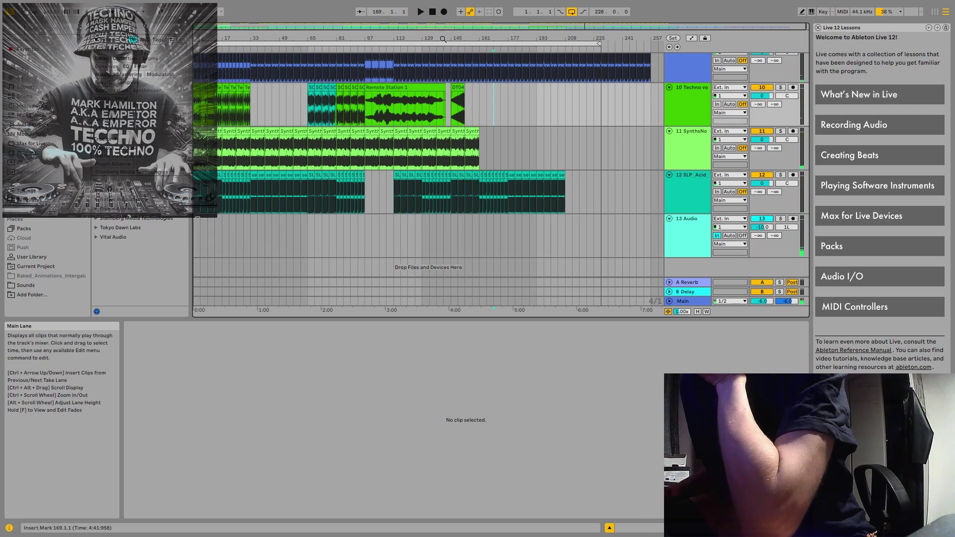
left_click(421, 12)
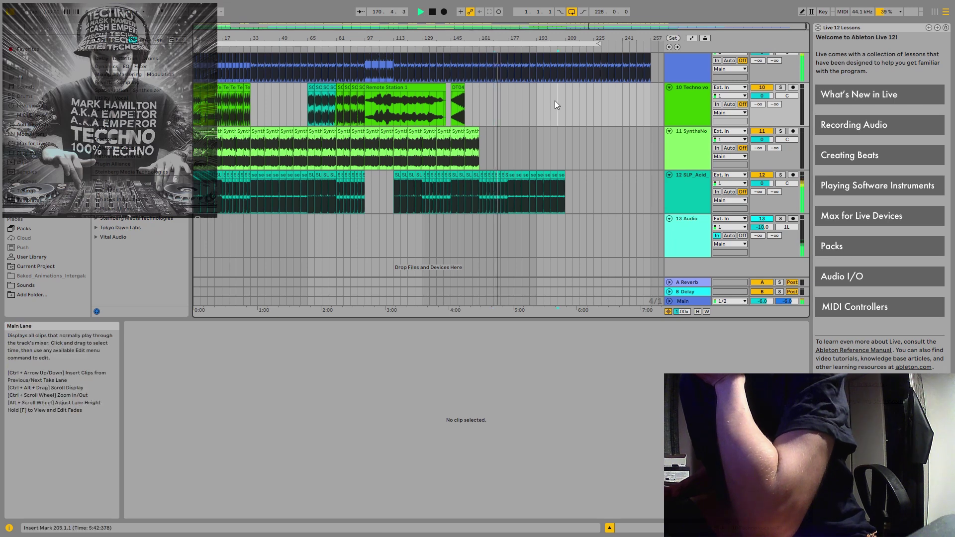
left_click(556, 100)
left_click(421, 12)
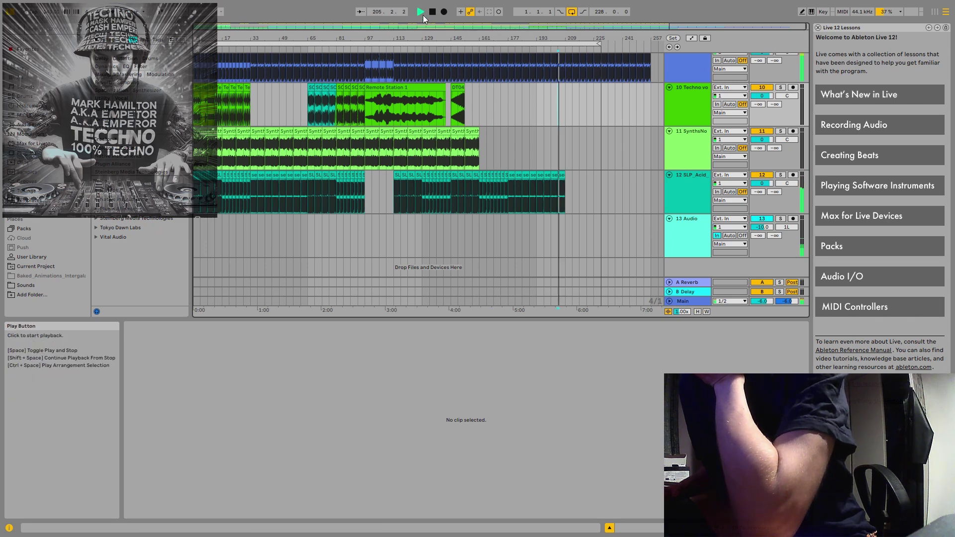
scroll(562, 168, "down", 1)
scroll(562, 168, "up", 5)
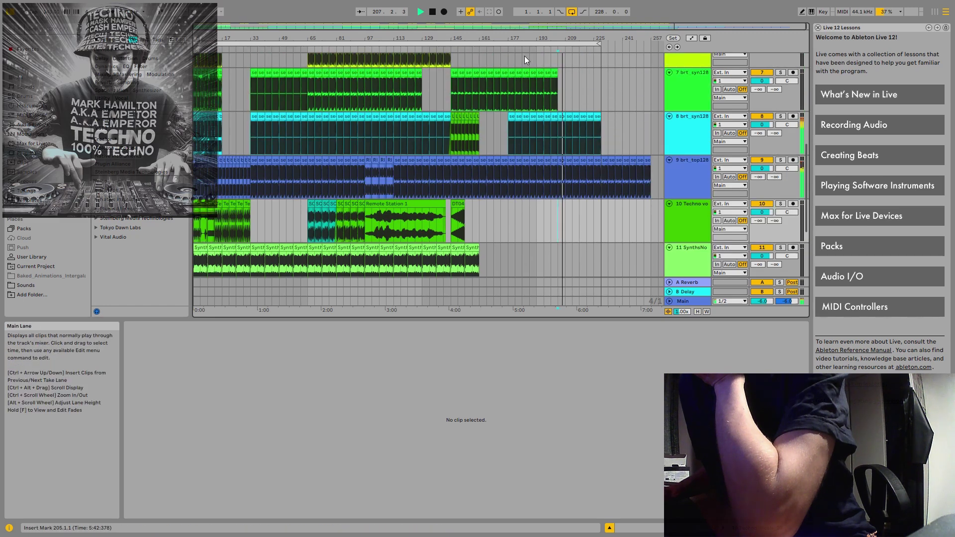
left_click(607, 87)
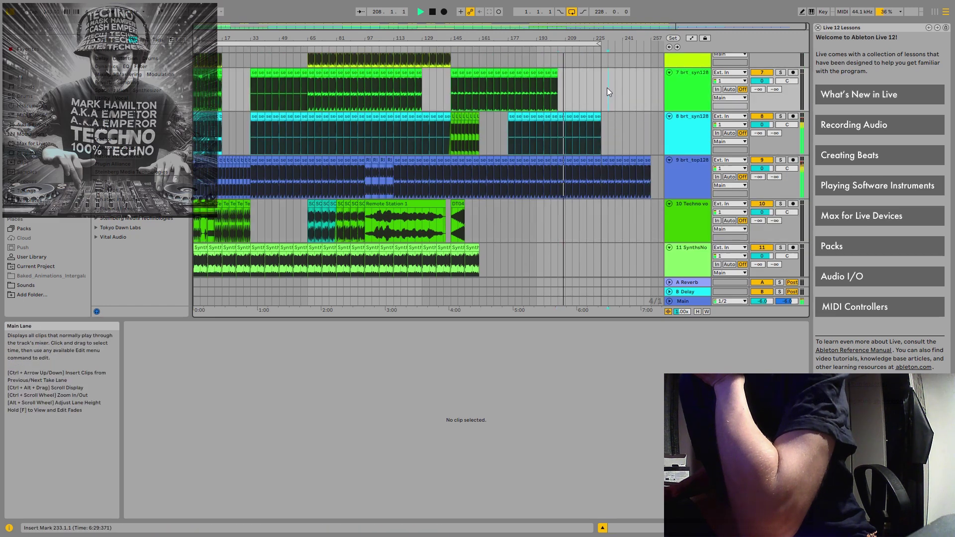
left_click(420, 11)
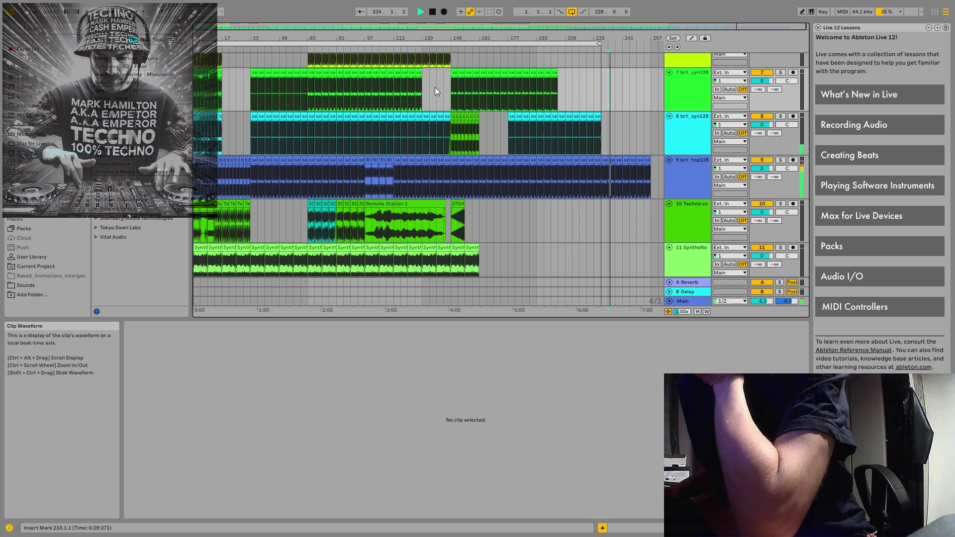
Audition the arrangement from bar 137, bar 53, bar 137 again and bar 165.
left_click(436, 80)
left_click(422, 14)
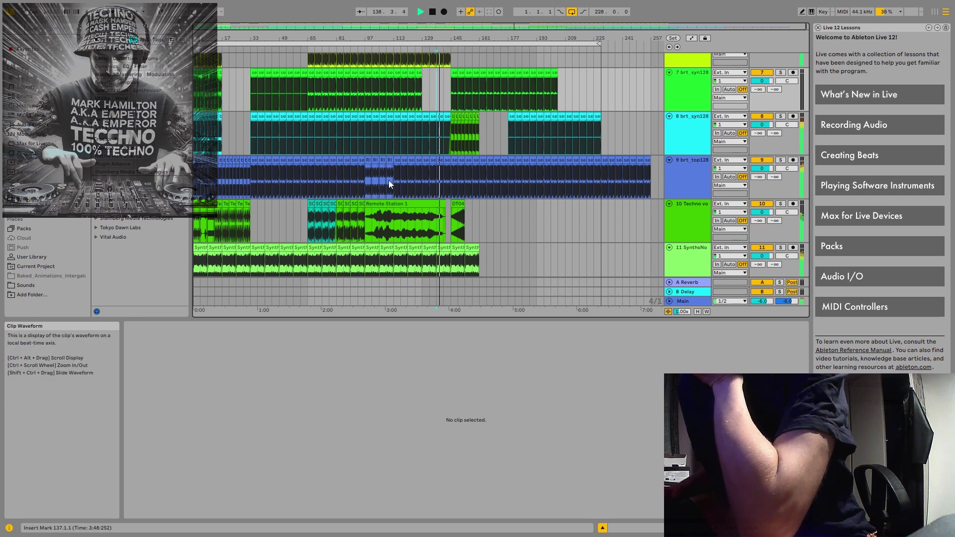
left_click(285, 62)
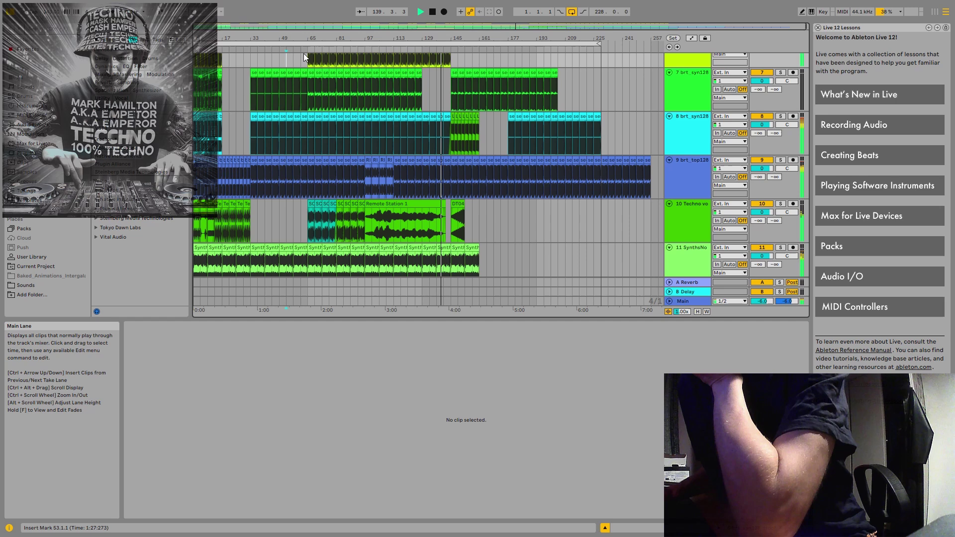
left_click(420, 12)
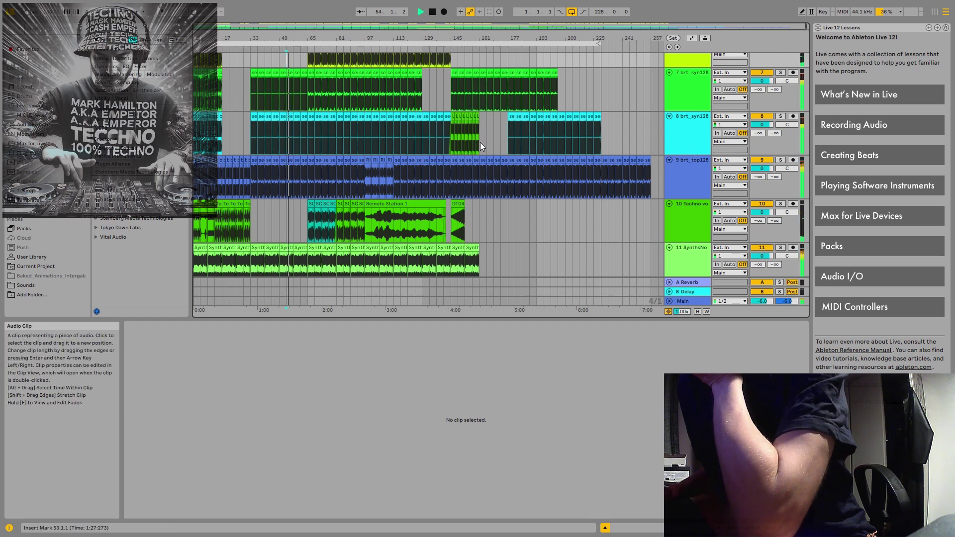
left_click(435, 97)
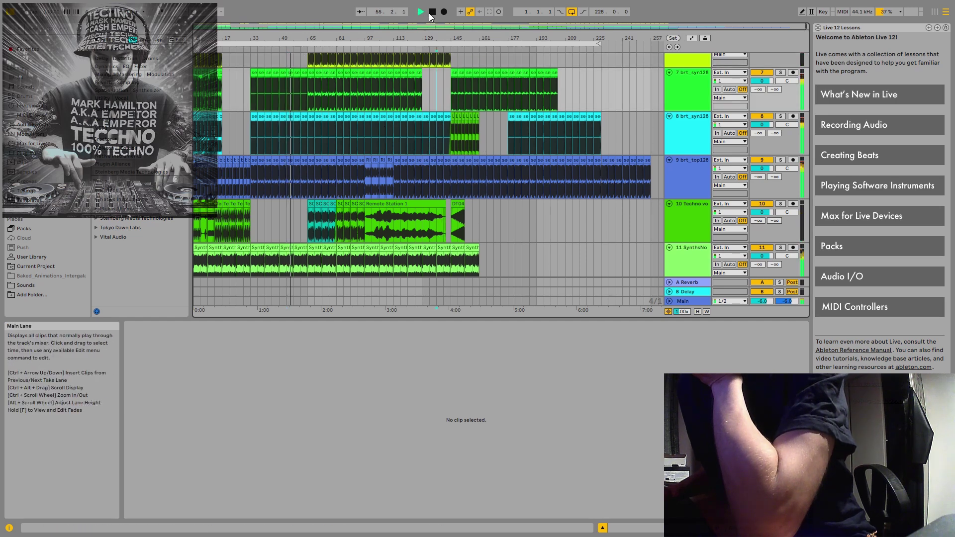
left_click(421, 12)
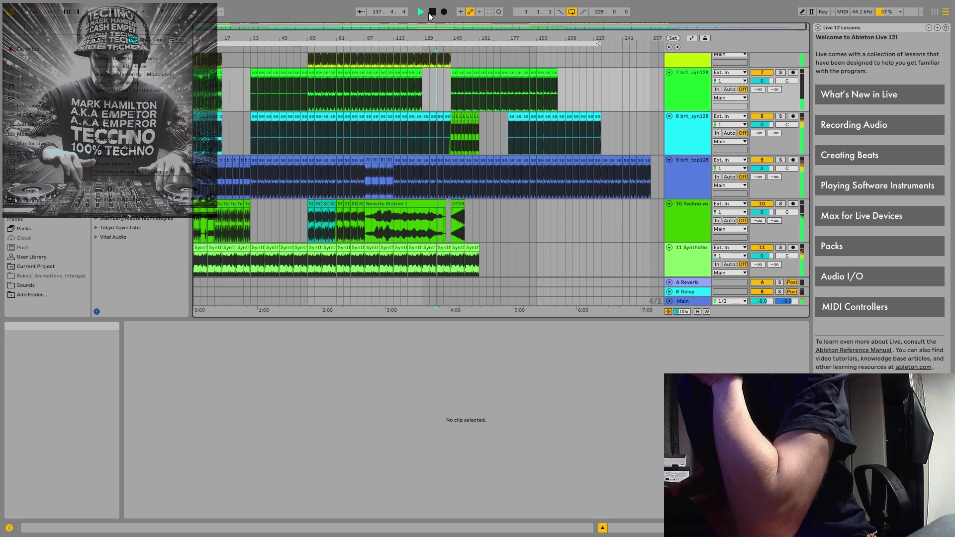
left_click(487, 61)
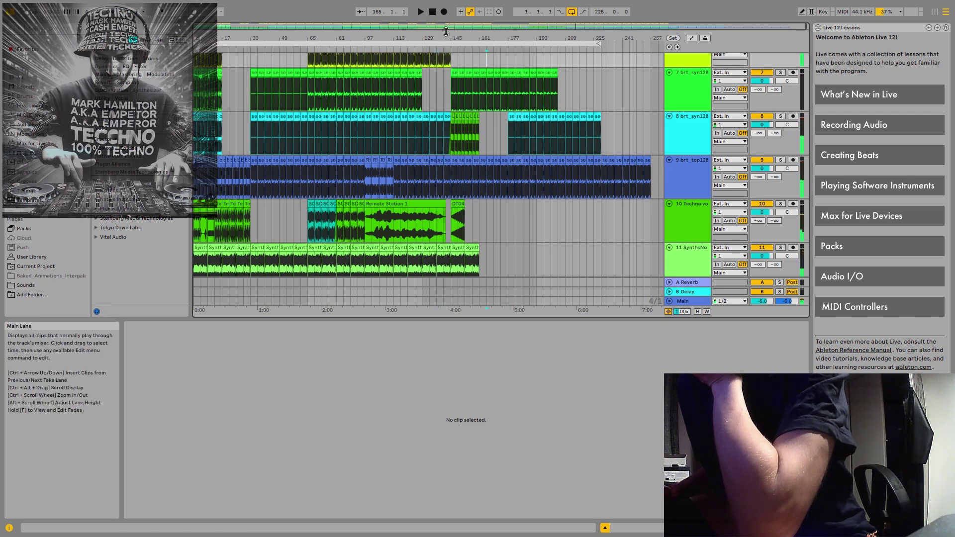
left_click(421, 12)
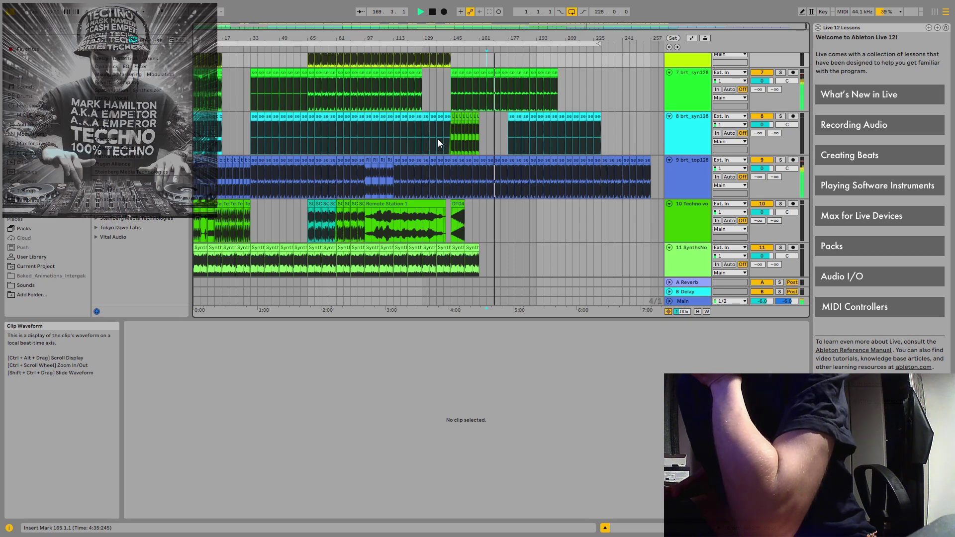
Stop playback and set the 13 Audio track's monitoring to Off.
left_click(431, 12)
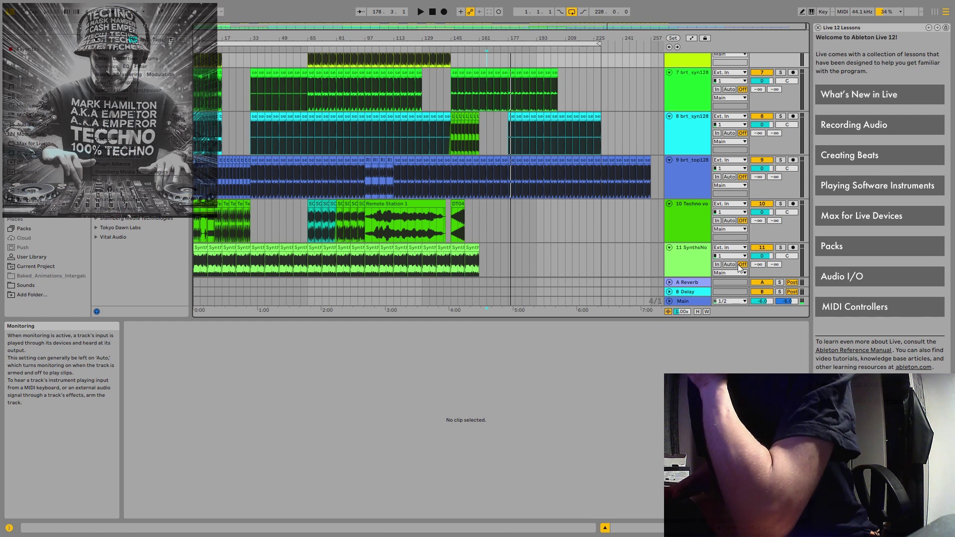
scroll(731, 264, "down", 6)
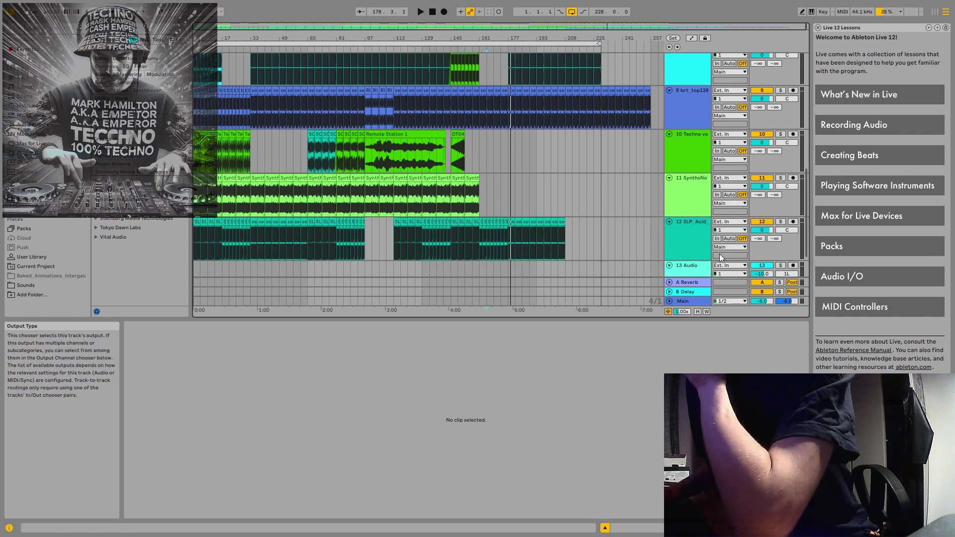
scroll(715, 246, "down", 1)
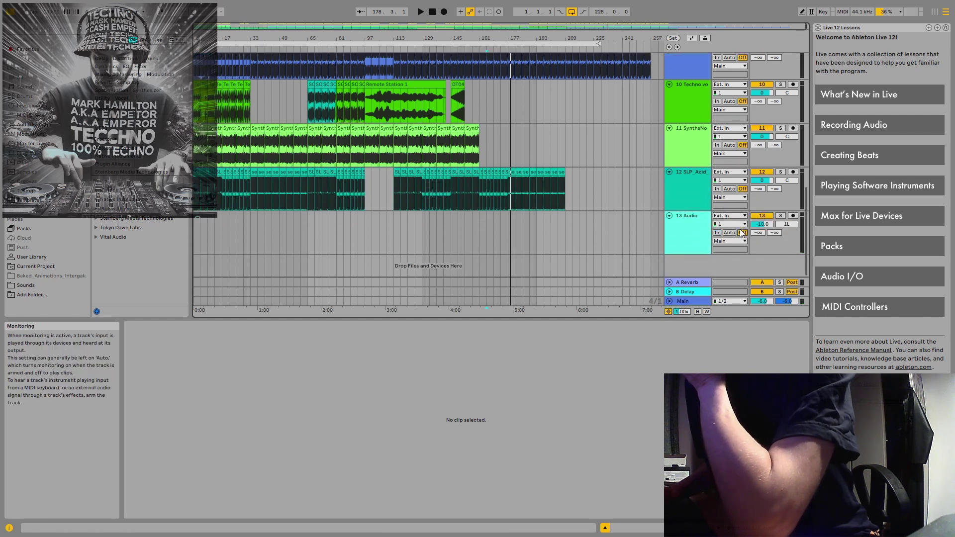
Return the song position to 1.1.1 and play the arrangement from the beginning, restarting playback for short listens.
double_click(424, 11)
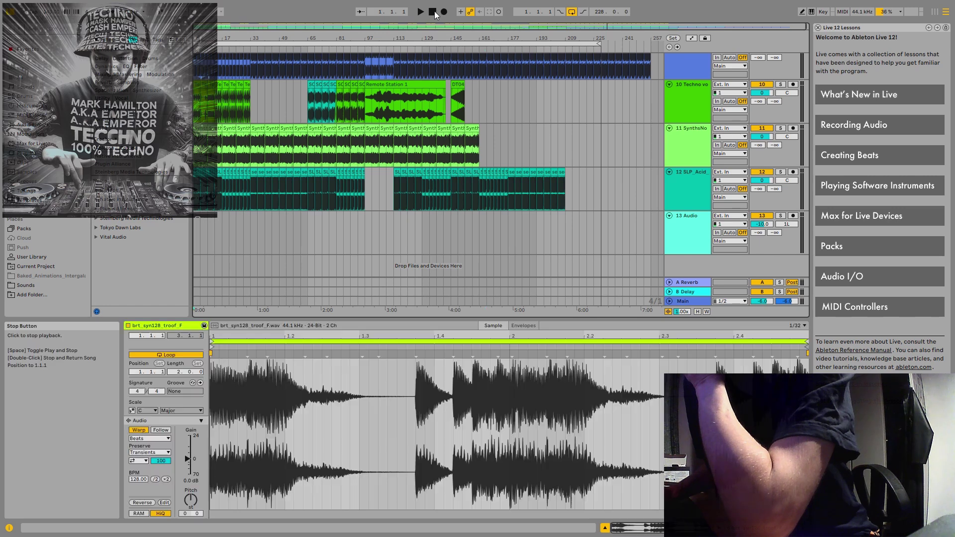
left_click(423, 10)
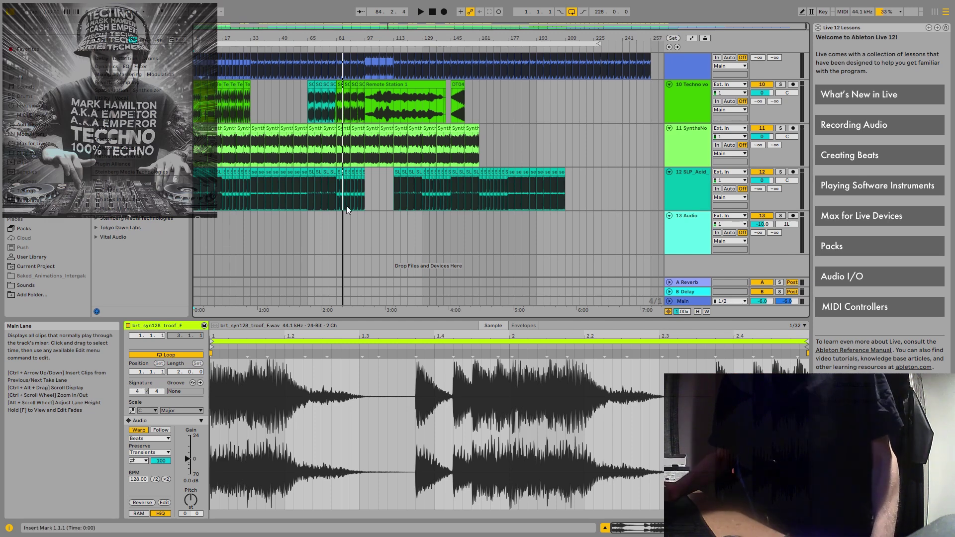
left_click(421, 11)
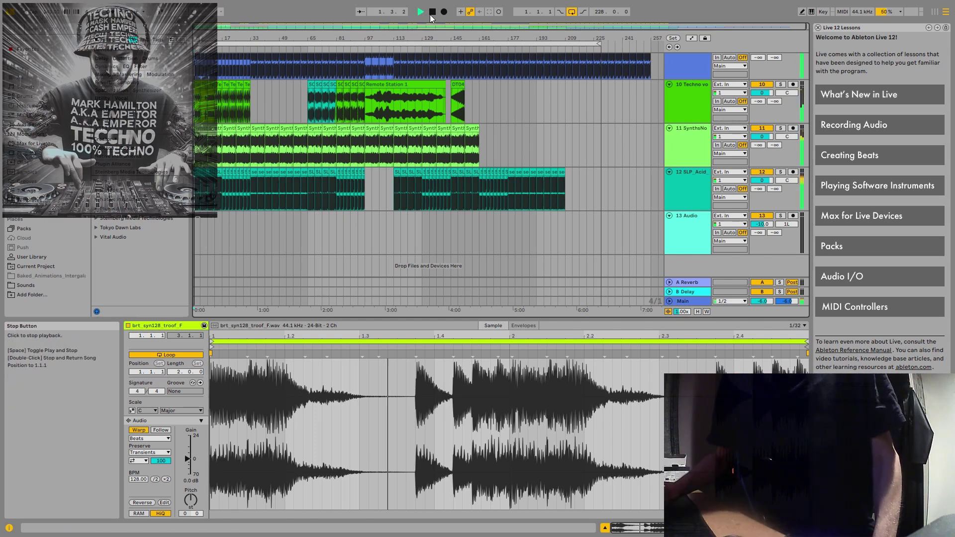
left_click(432, 14)
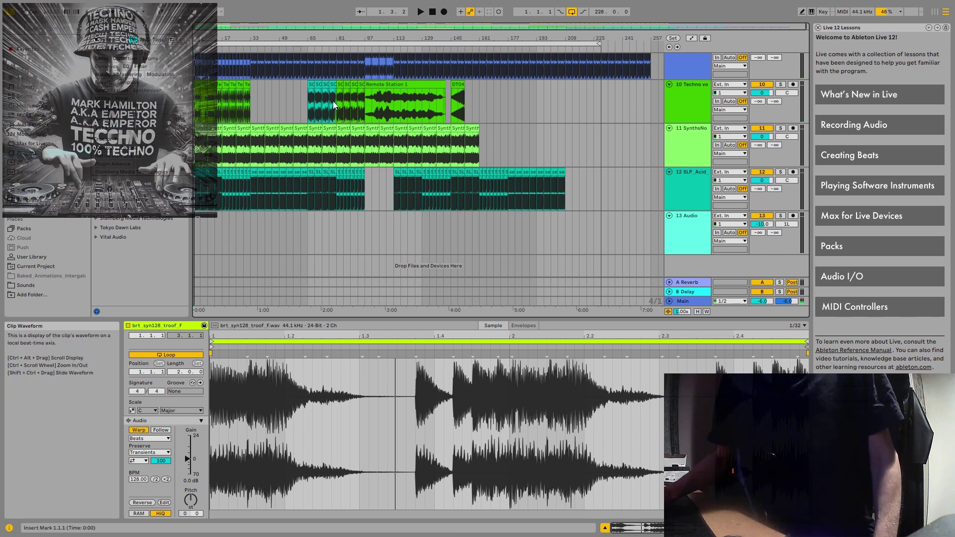
left_click(418, 11)
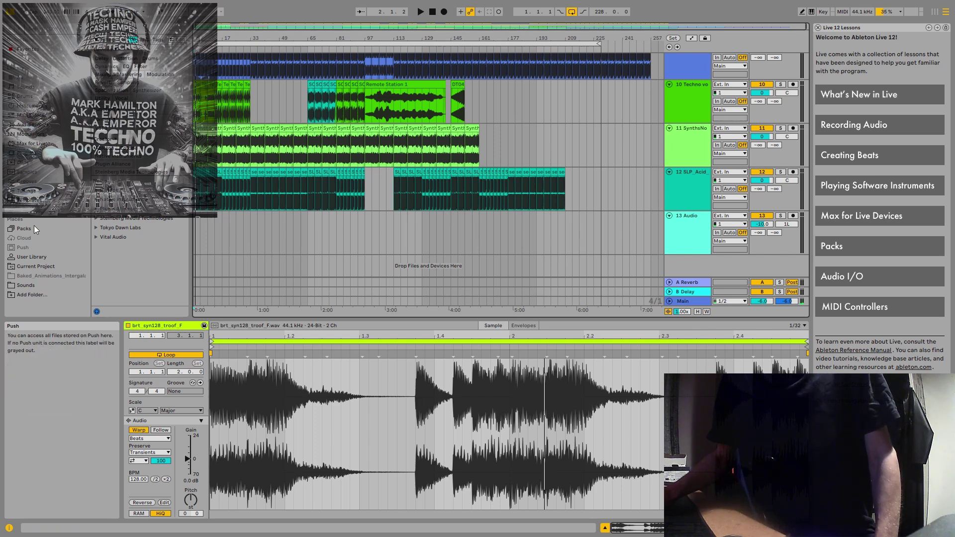
Browse the library's Clips and preview an 808 Core Kit clip and a 909 Core Kit clip.
left_click(23, 164)
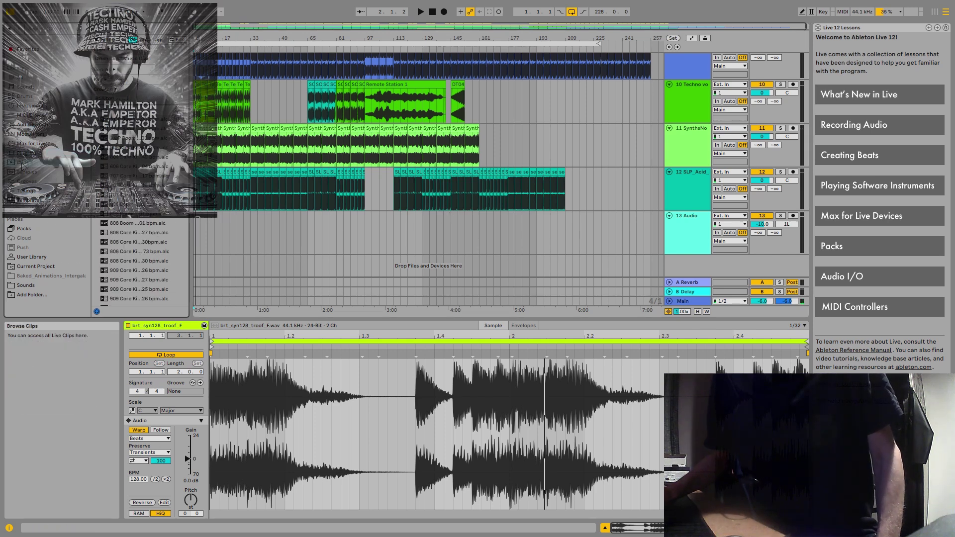
scroll(175, 175, "down", 3)
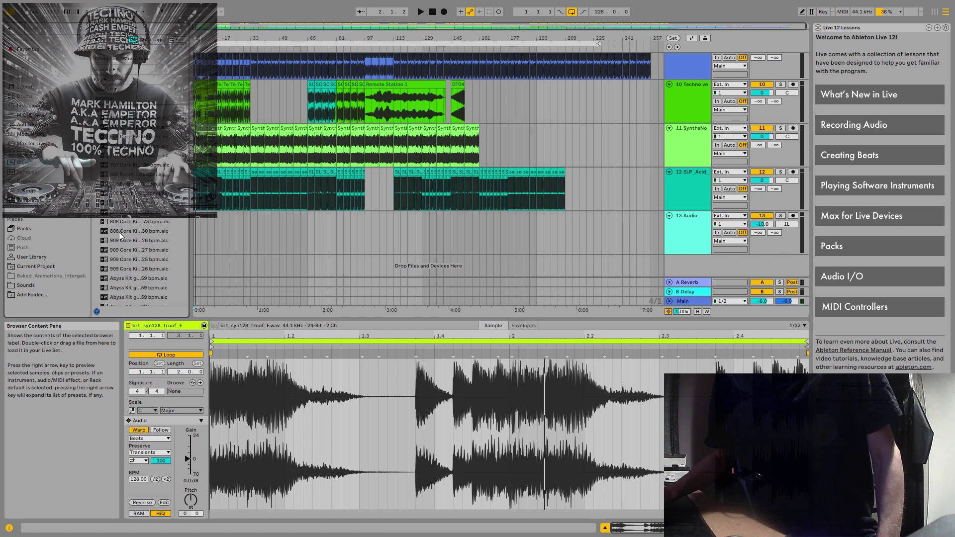
left_click(119, 232)
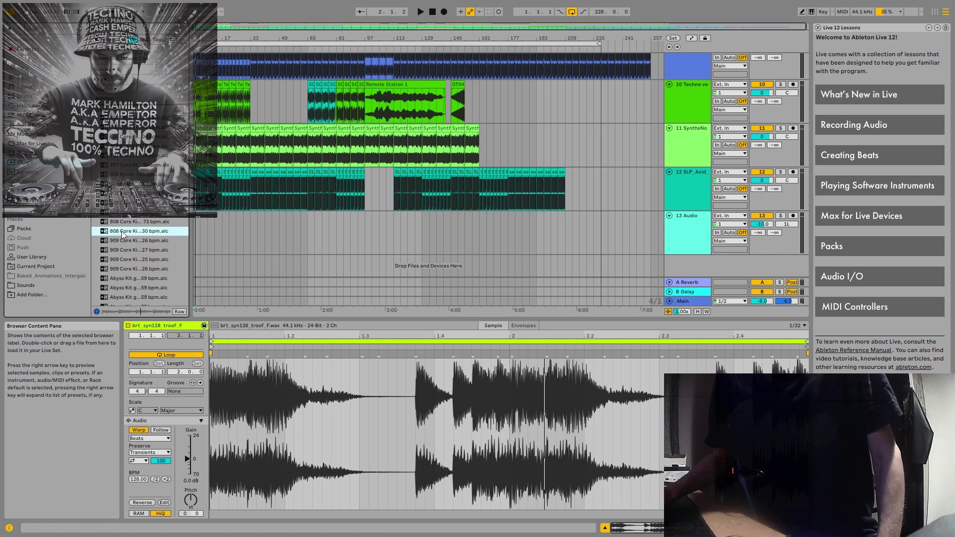
left_click(134, 241)
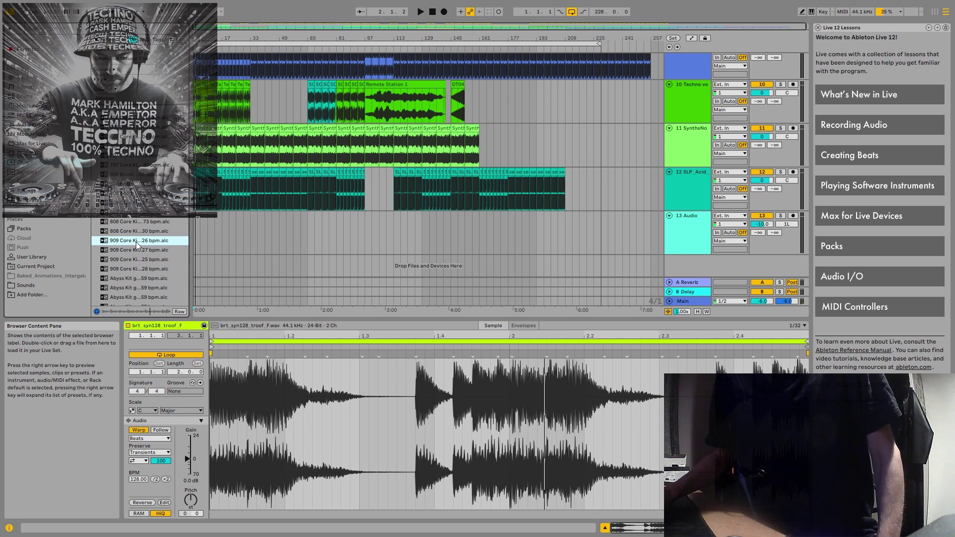
Preview more drum clips one after another, from those above the 808 Core Kit entries down to an Abyss Kit clip.
left_click(127, 168)
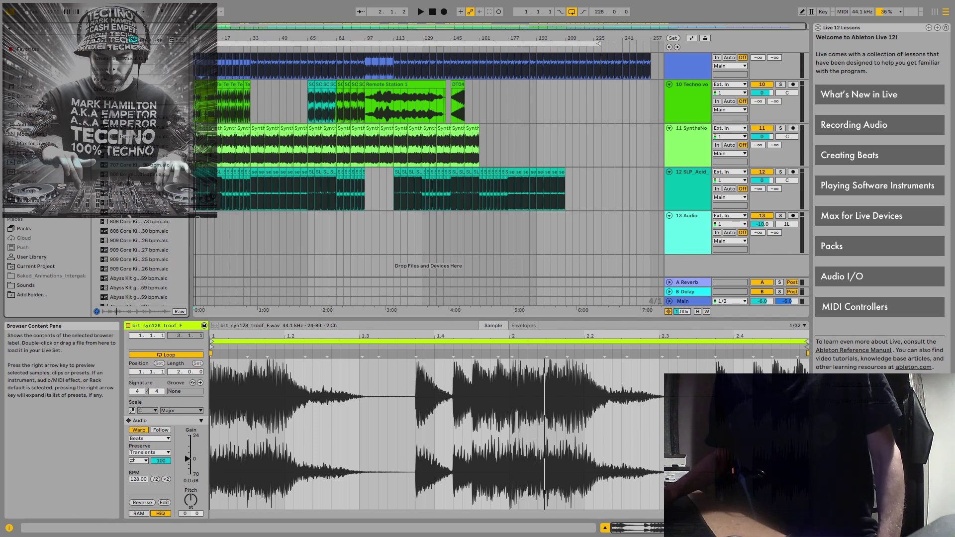
left_click(129, 176)
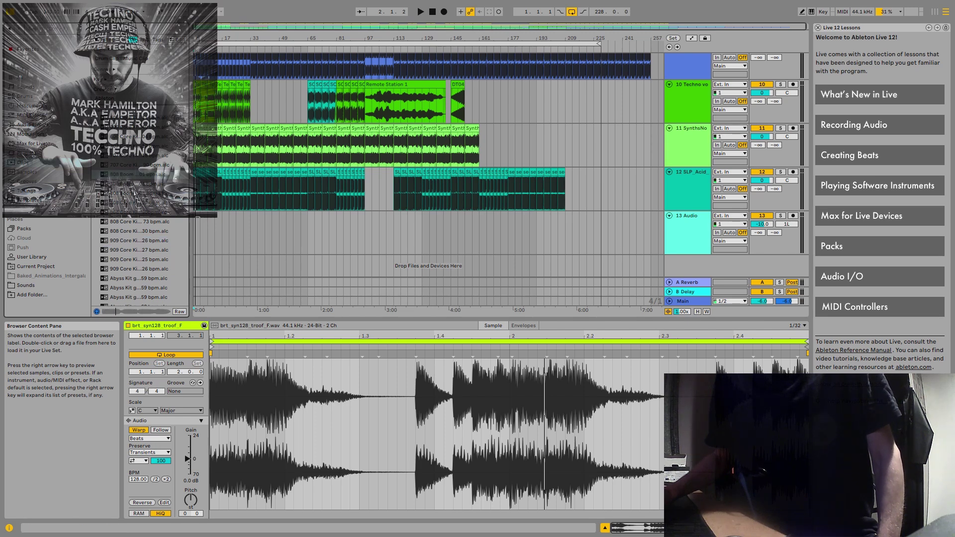
left_click(131, 185)
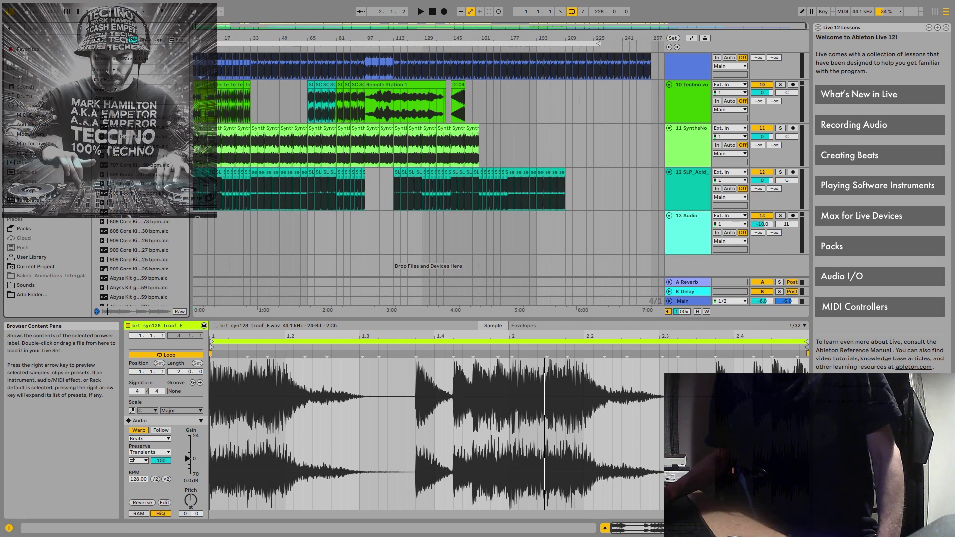
left_click(131, 195)
left_click(132, 204)
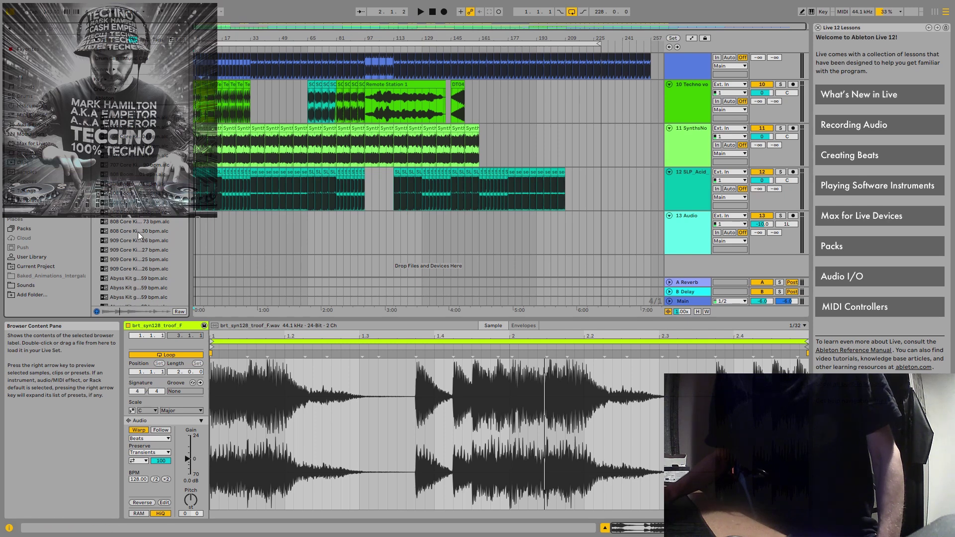
left_click(133, 215)
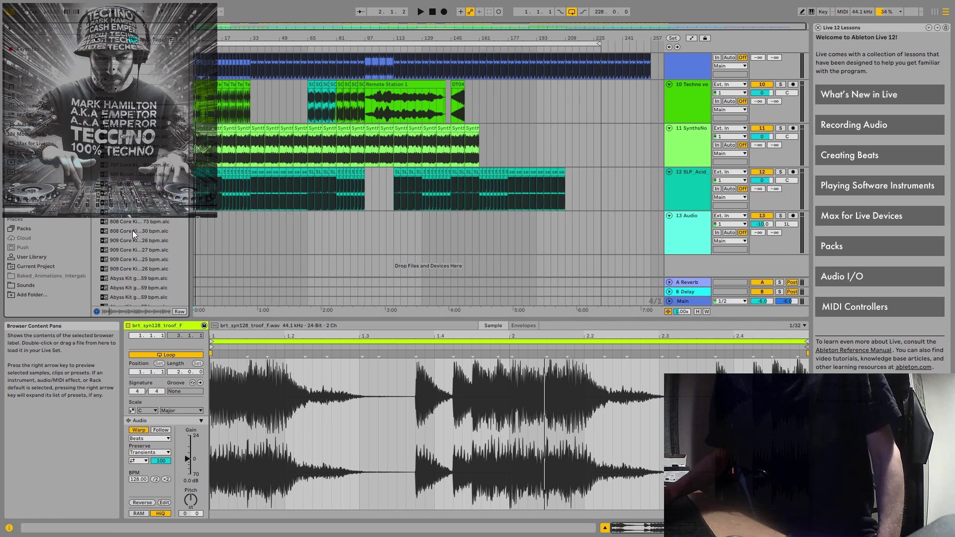
scroll(132, 236, "down", 2)
left_click(121, 262)
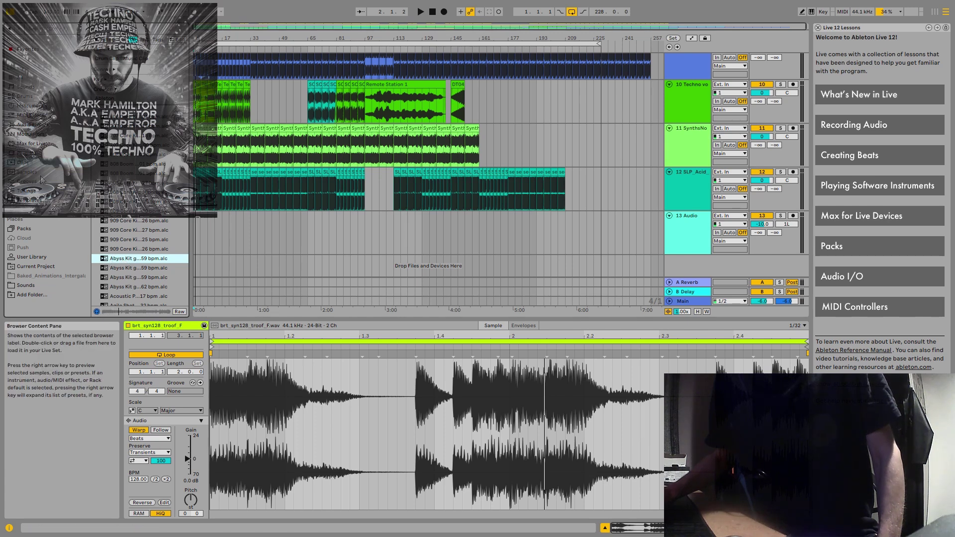
Browse the library's Samples and preview WAV samples near the start of the list, including a 01 DD Orga… sample.
left_click(26, 173)
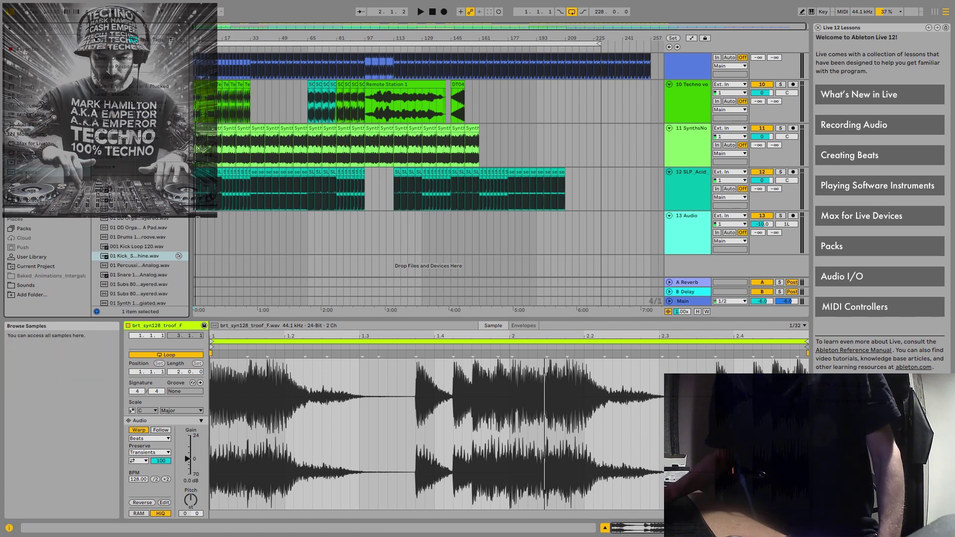
left_click(139, 200)
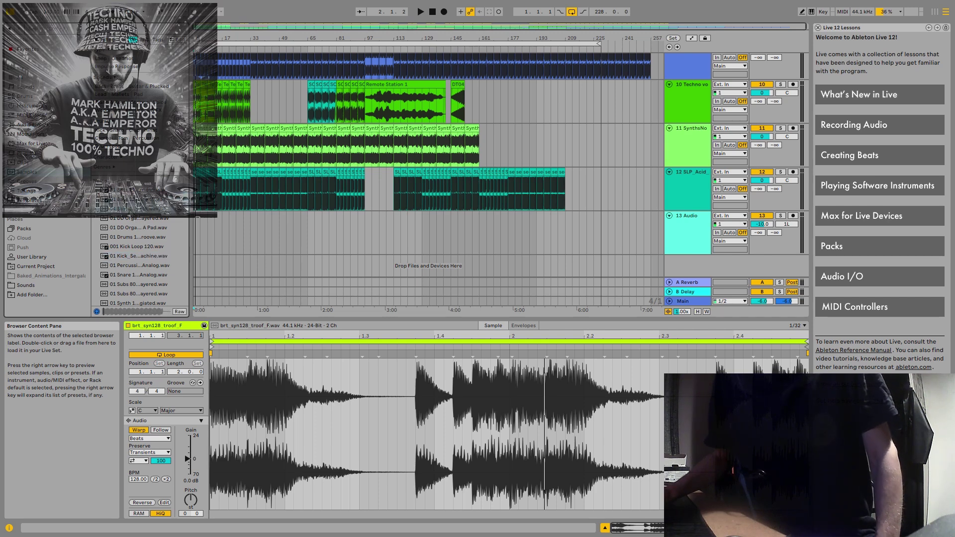
left_click(137, 220)
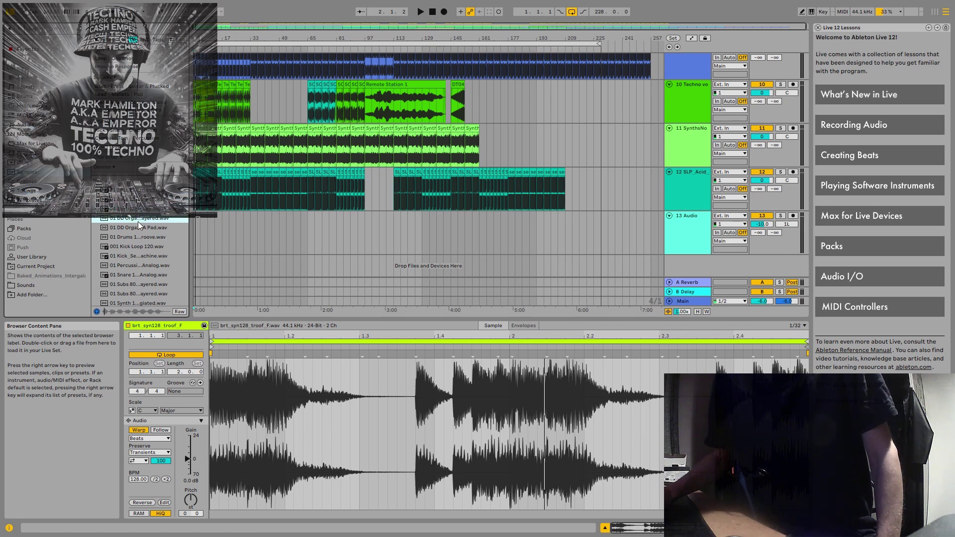
Preview the 01 DD Organ pad, the 01 Drums groove and the 01 Bass 125BPM D# Deep Synth samples.
left_click(138, 227)
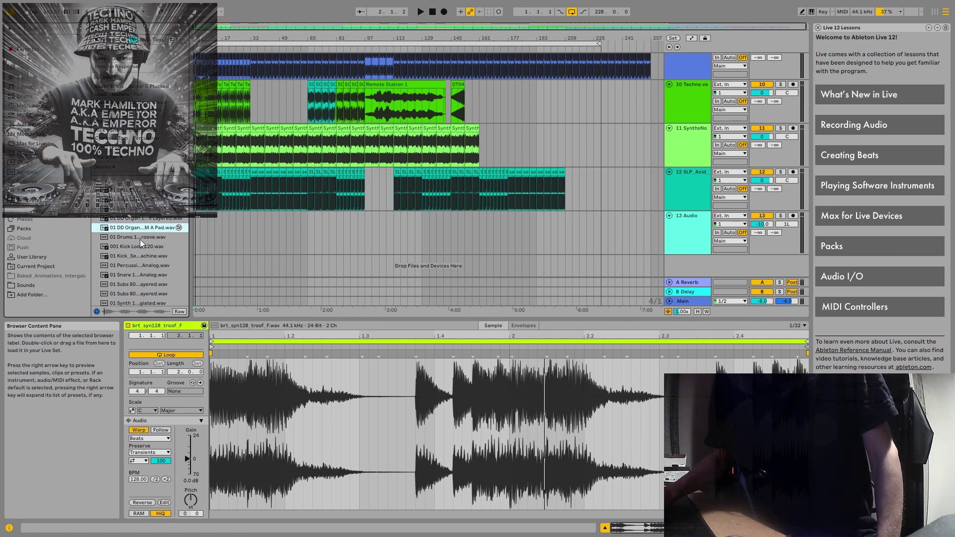
left_click(139, 240)
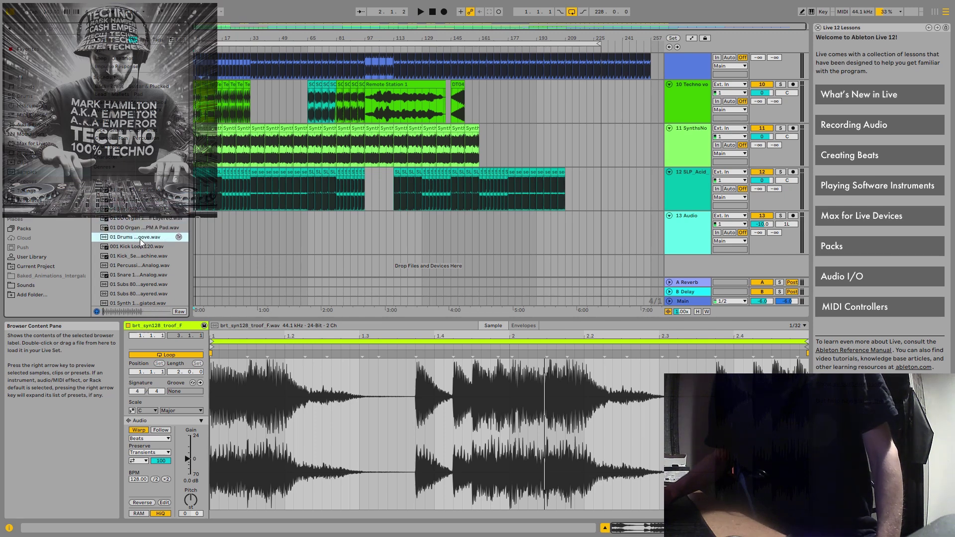
left_click(137, 199)
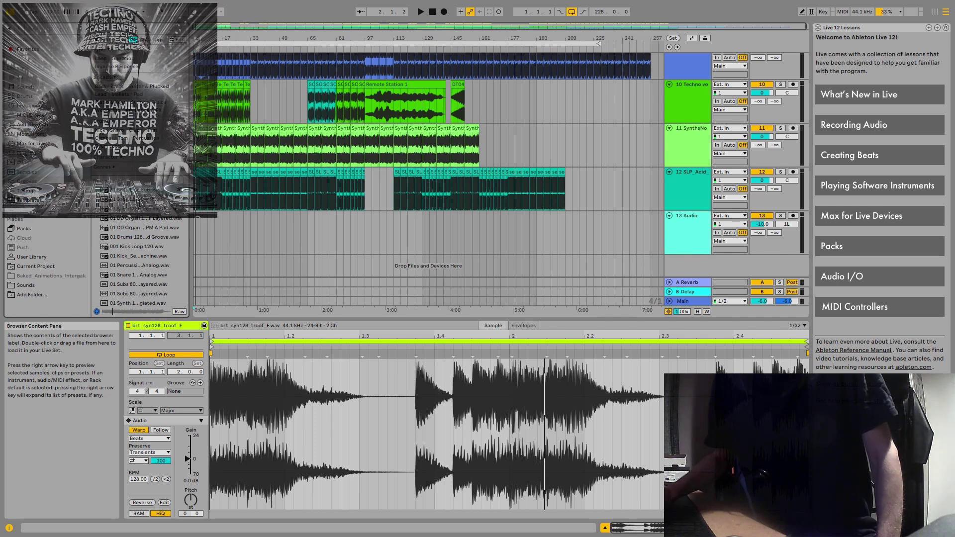
left_click(139, 202)
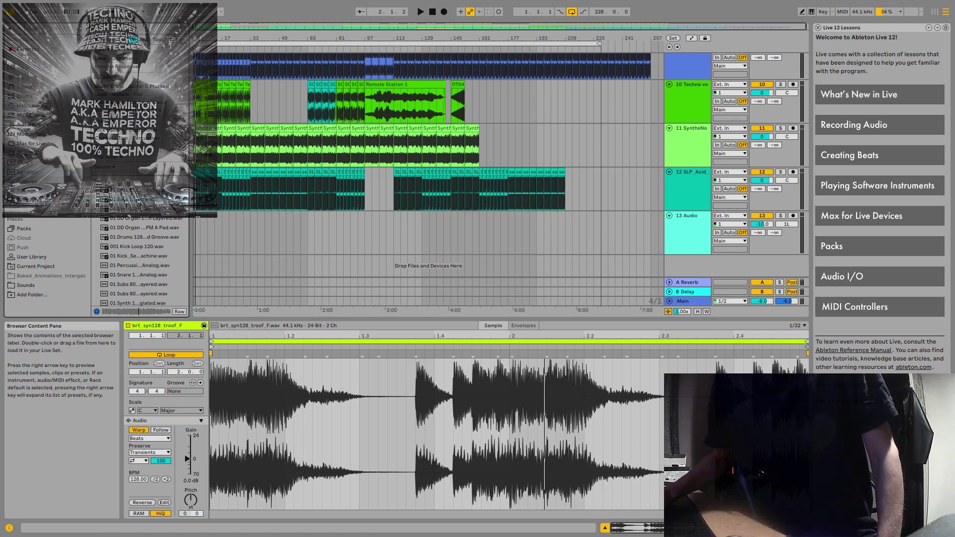
Place 01 Bass 125BPM D# Deep Synth.wav at 1.1.1 on empty audio track 13 and briefly play the arrangement.
left_click_drag(133, 201, 195, 240)
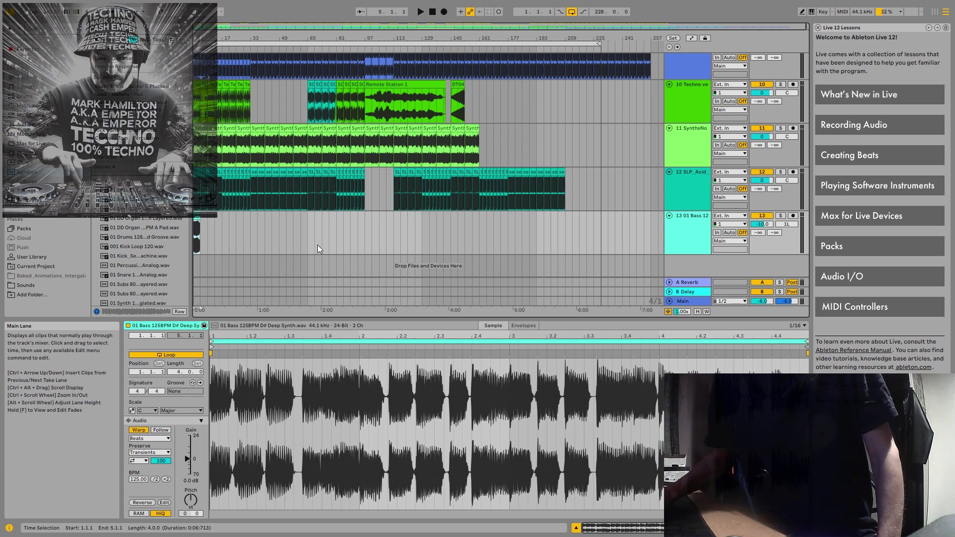
left_click(421, 13)
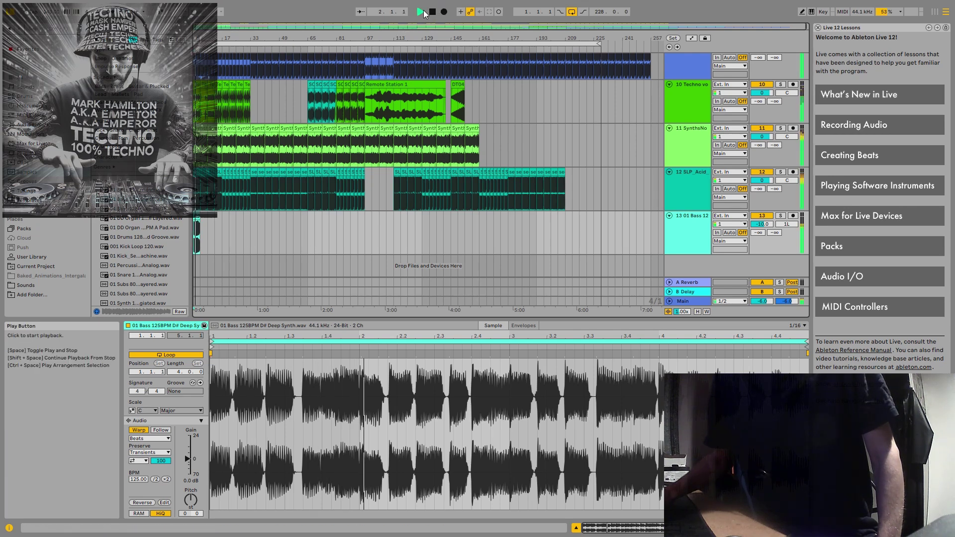
left_click(433, 12)
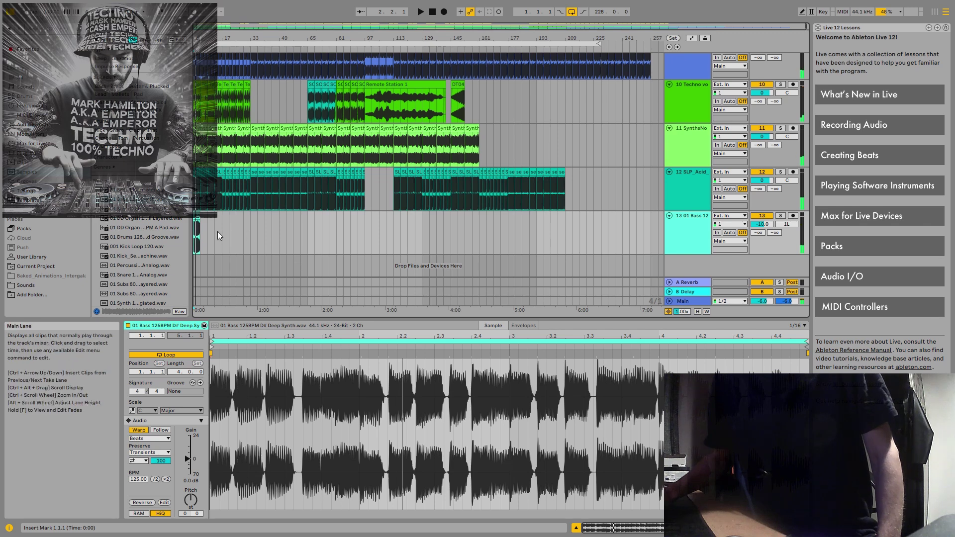
Reset the volume of bass track 13 to 0 and briefly play the arrangement from the beginning.
left_click(196, 219)
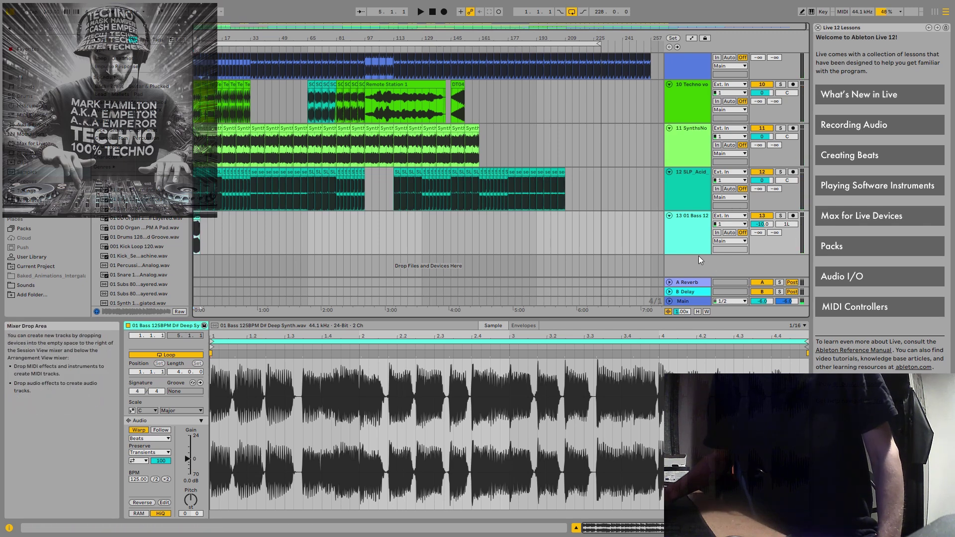
double_click(763, 225)
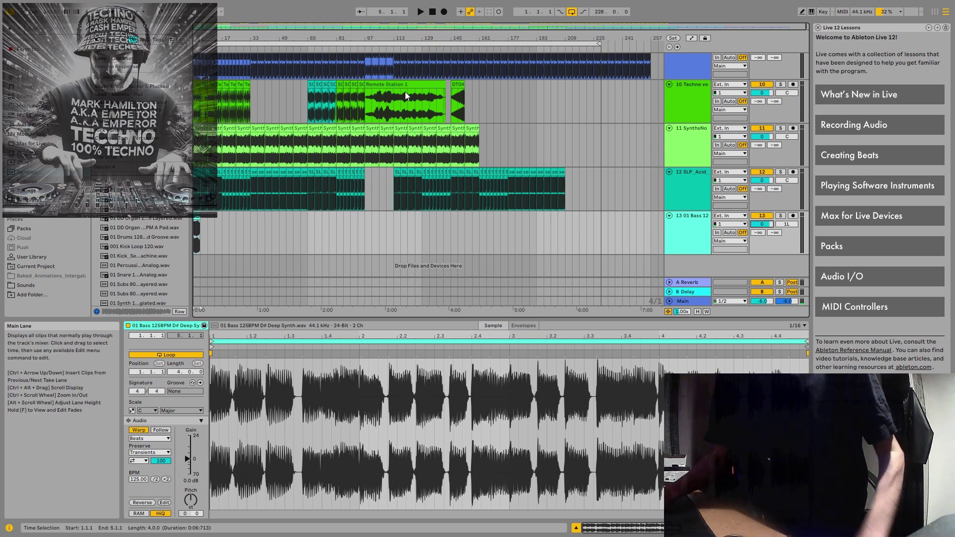
left_click(420, 12)
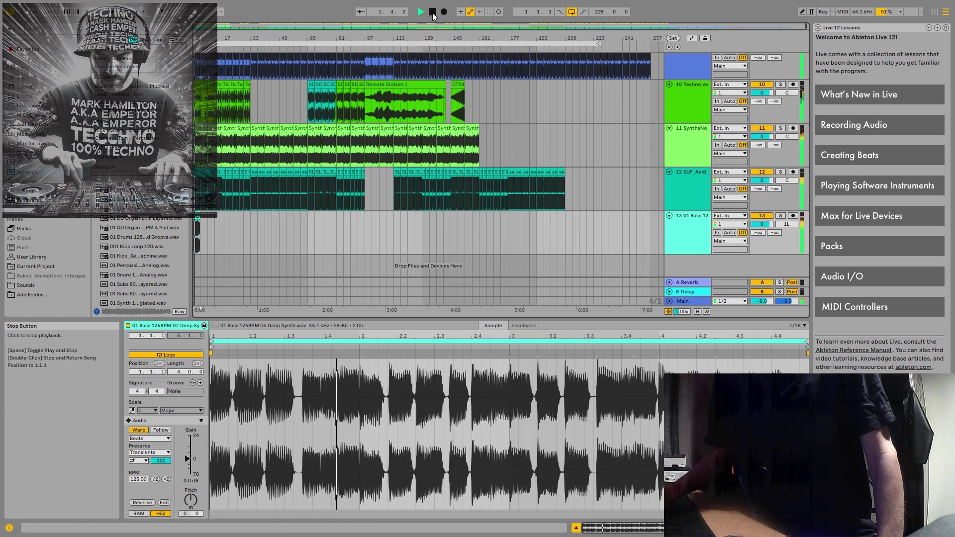
key("space")
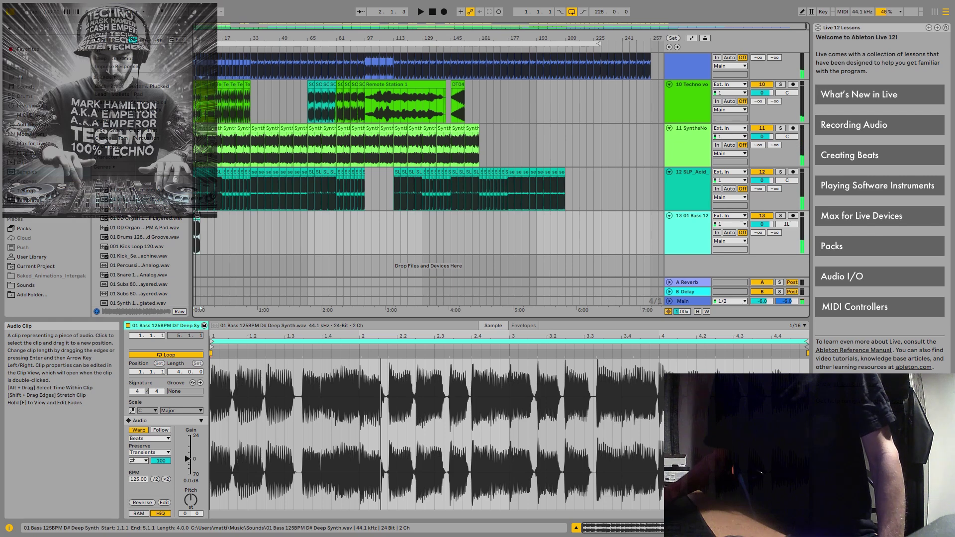
Duplicate the bass clip on track 13 end to end until the copies reach bar 257.
key("ctrl+d")
key("ctrl+d")
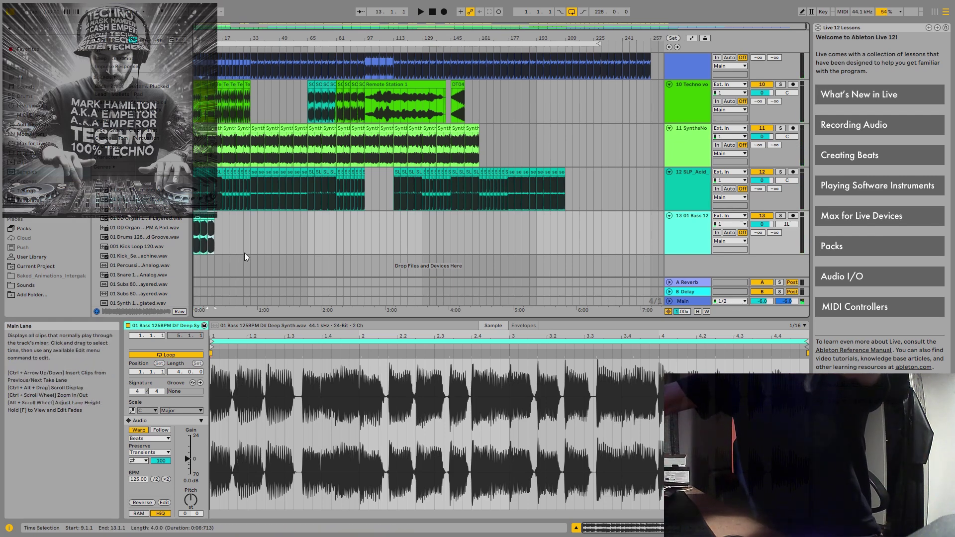
key("ctrl+d")
key("ctrl+d")
key("ctrl+d")
key("ctrl+d")
key("ctrl+d")
key("ctrl+d")
key("ctrl+d")
key("ctrl+d")
key("ctrl+d")
key("ctrl+d")
key("ctrl+d")
key("ctrl+d")
key("ctrl+d")
key("ctrl+d")
key("ctrl+d")
key("ctrl+d")
key("ctrl+d")
key("ctrl+d")
key("ctrl+d")
key("ctrl+d")
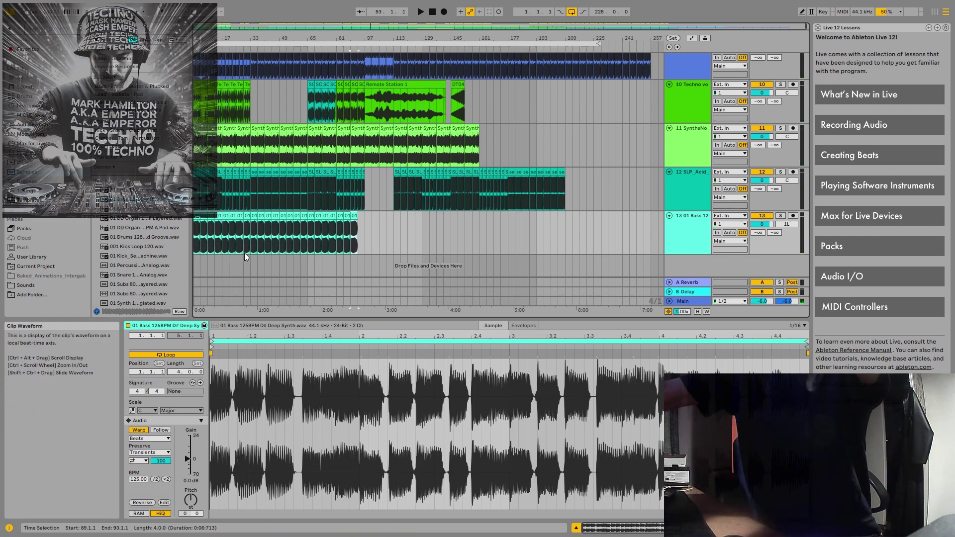
key("ctrl+d")
key("ctrl+d")
key("ctrl+d")
key("ctrl+d")
key("ctrl+d")
key("ctrl+d")
key("ctrl+d")
key("ctrl+d")
key("ctrl+d")
key("ctrl+d")
key("ctrl+d")
key("ctrl+d")
key("ctrl+d")
key("ctrl+d")
key("ctrl+d")
key("ctrl+d")
key("ctrl+d")
key("ctrl+d")
key("ctrl+d")
key("ctrl+d")
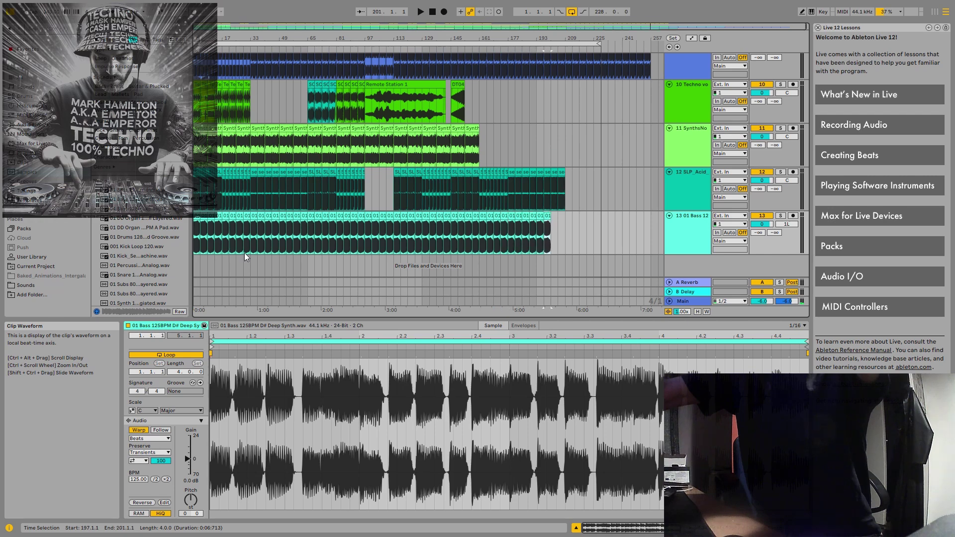
key("ctrl+d")
key("ctrl+d")
key("ctrl+d")
key("ctrl+d")
key("ctrl+d")
key("ctrl+d")
key("ctrl+d")
key("ctrl+d")
key("ctrl+d")
key("ctrl+d")
key("ctrl+d")
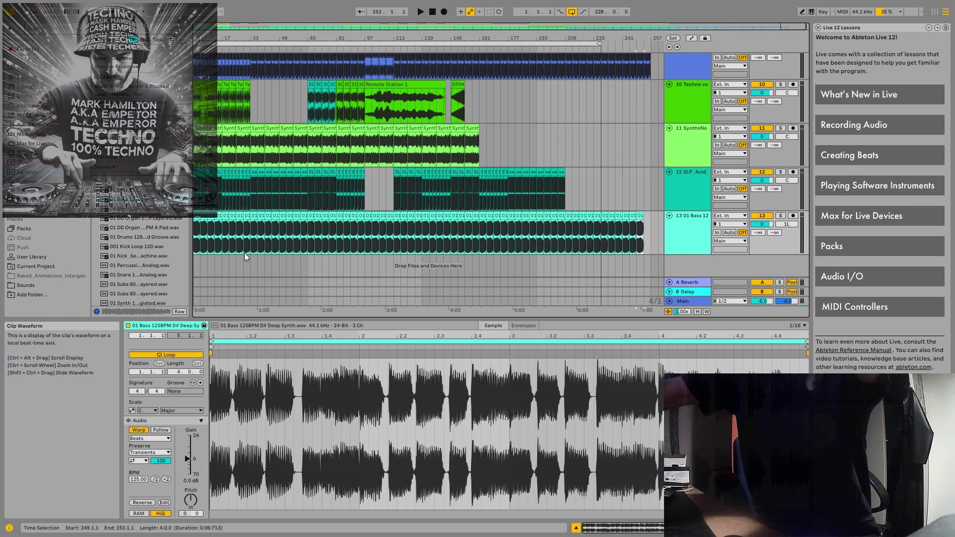
key("ctrl+d")
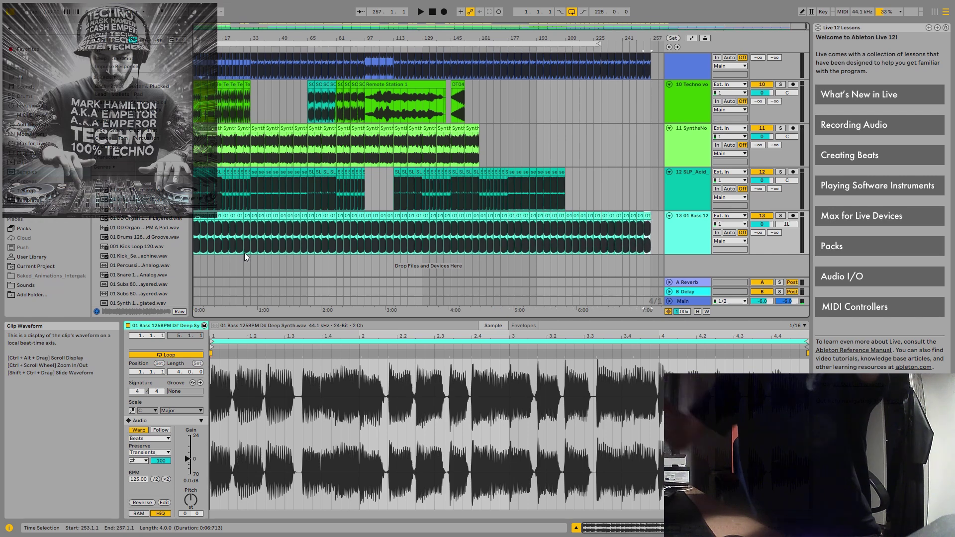
Listen to the arrangement with the bass, playing from the beginning and from bar 101.
left_click(419, 12)
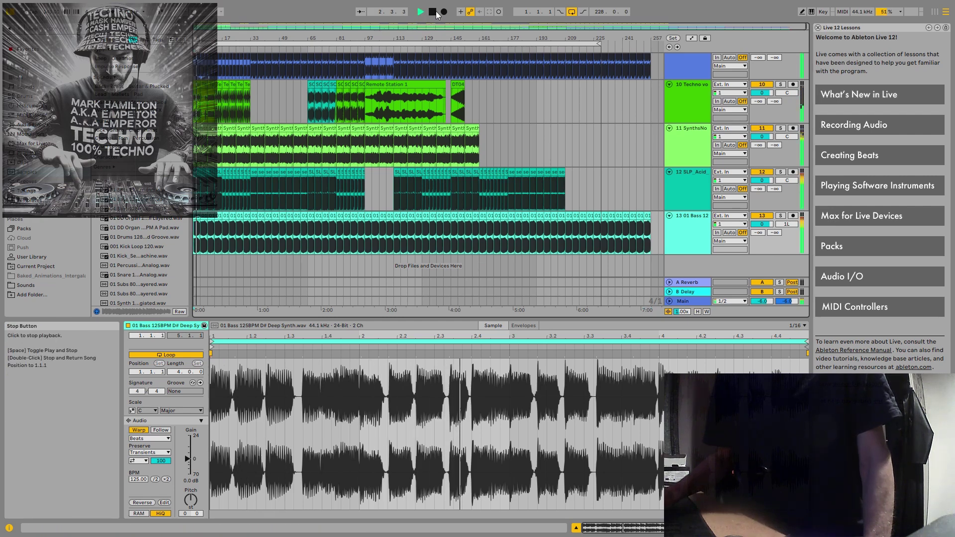
key("ctrl+a")
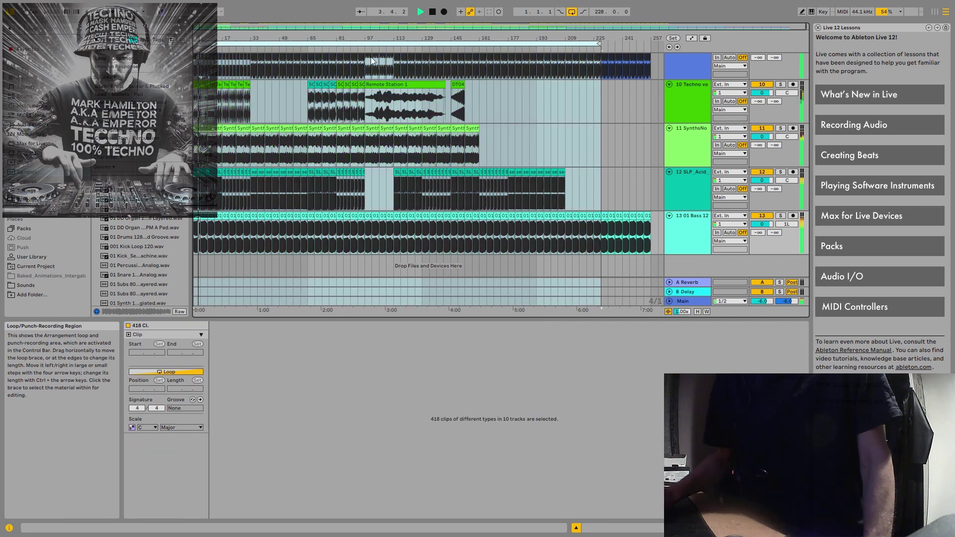
left_click(431, 14)
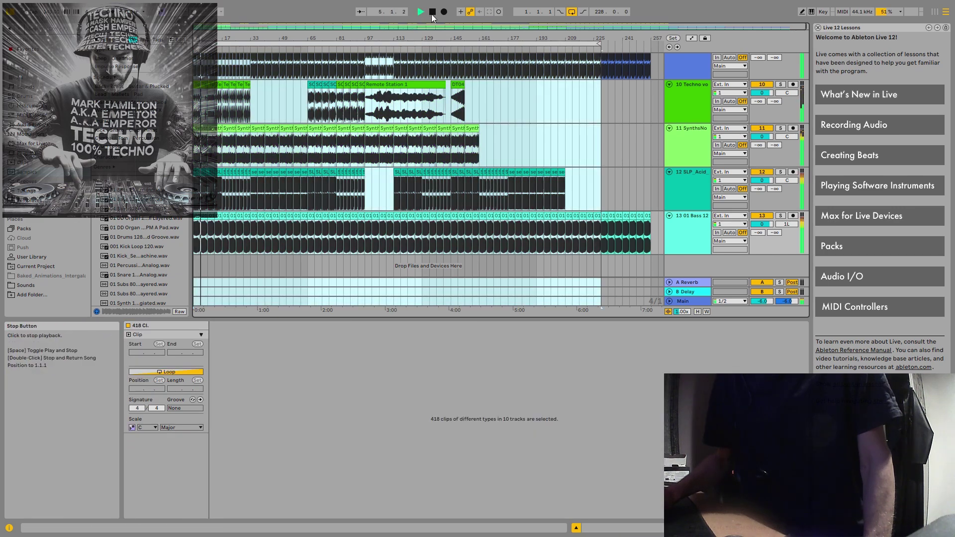
left_click(421, 13)
left_click(432, 13)
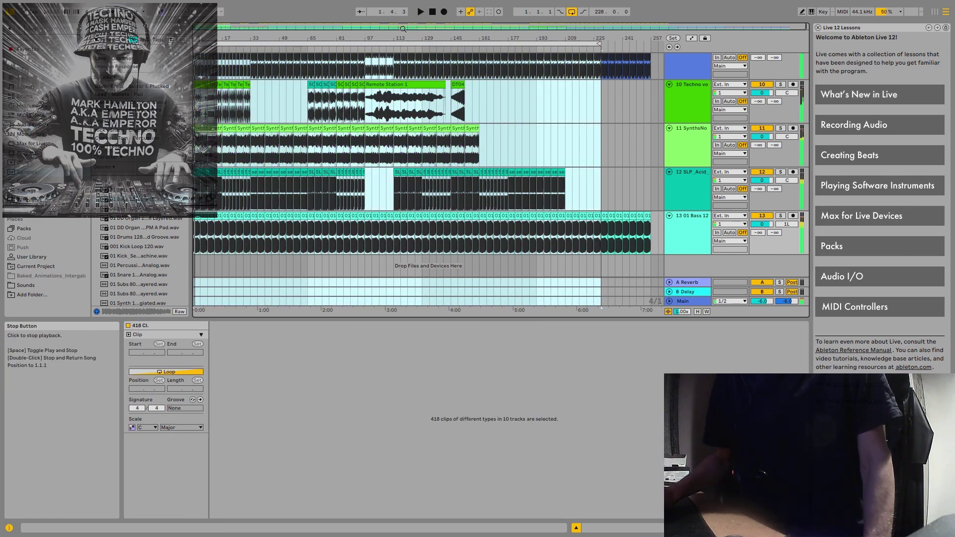
left_click(371, 201)
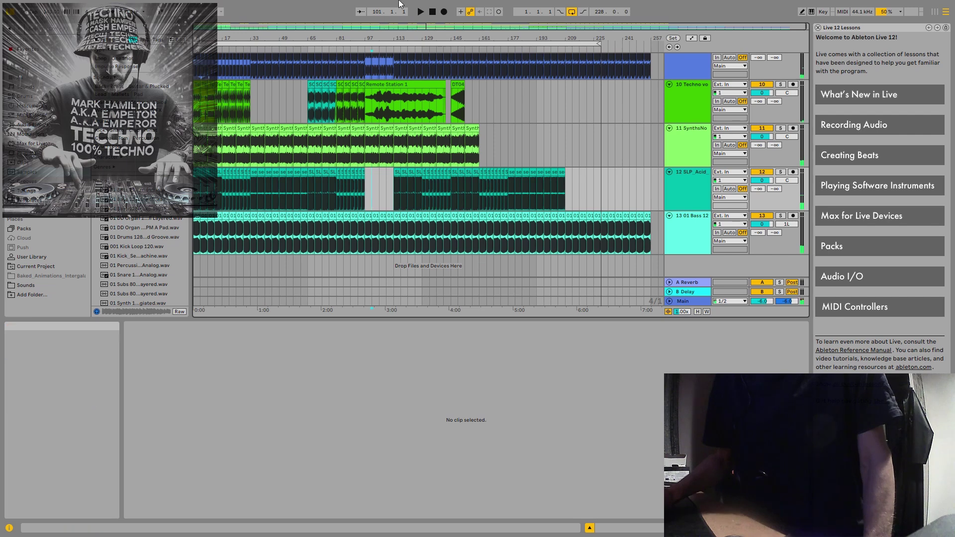
left_click(420, 14)
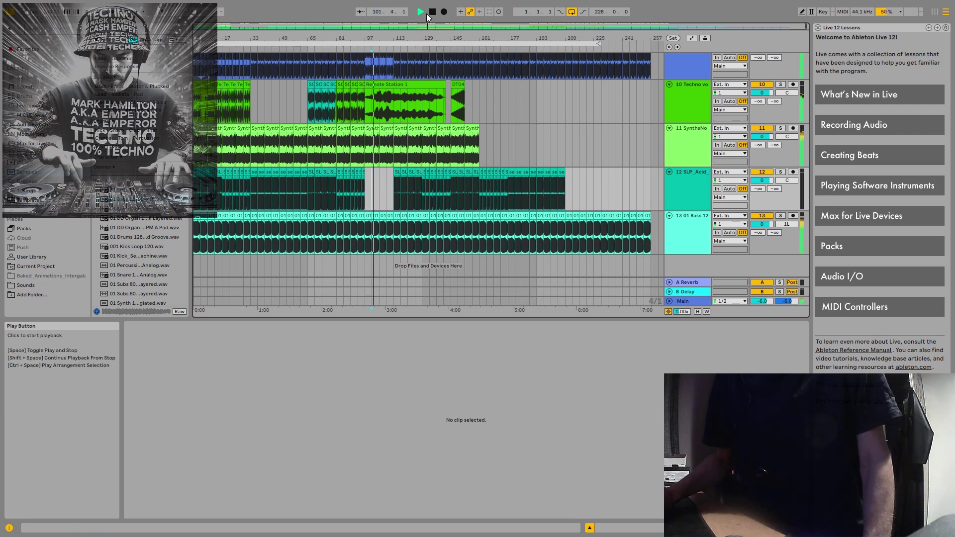
Preview the three 01 Synth samples in the list: the arpeggiated, the dirty and the melodic rhythmic one.
scroll(148, 243, "down", 3)
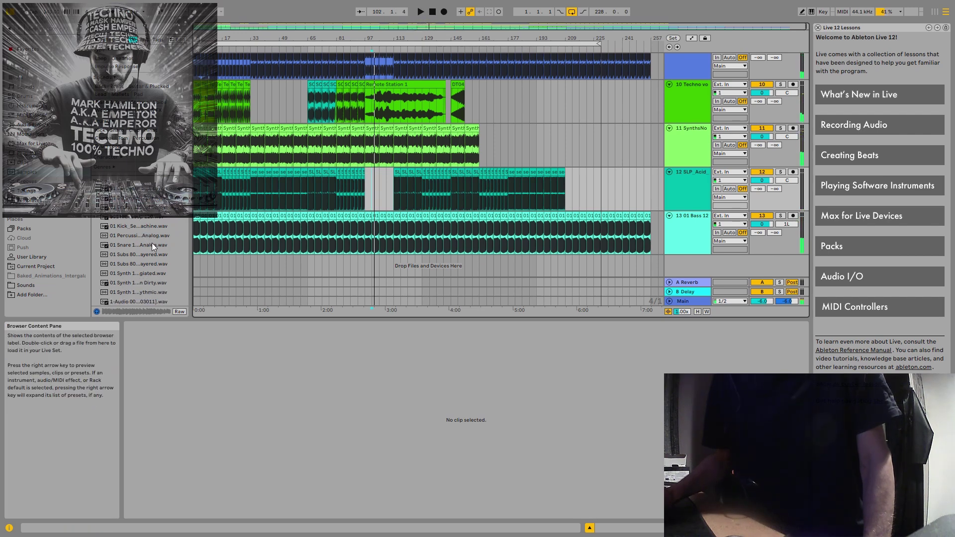
left_click(141, 276)
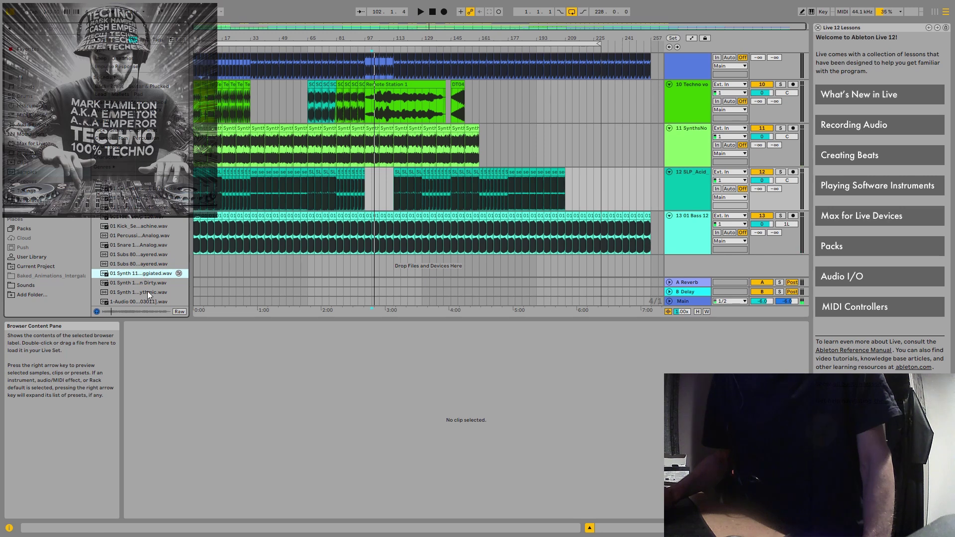
left_click(147, 285)
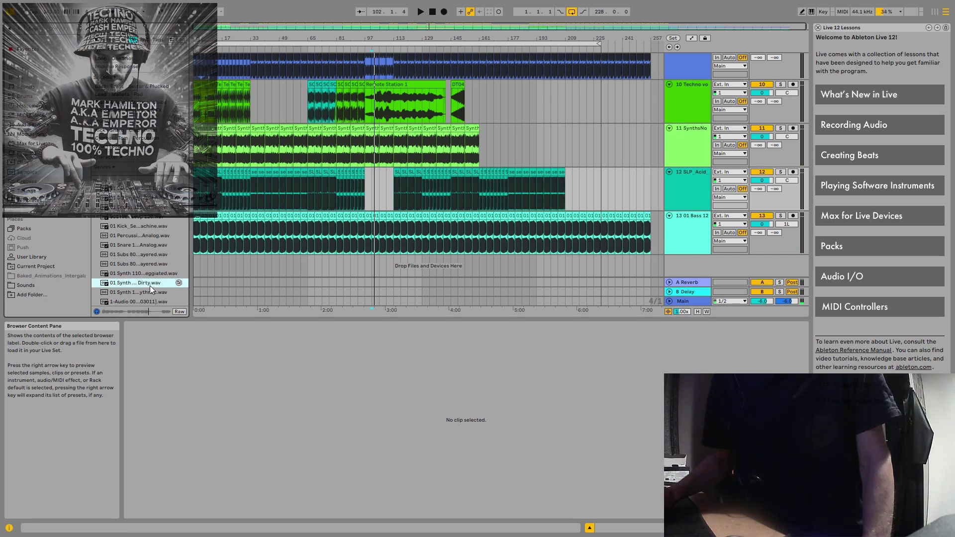
left_click(146, 293)
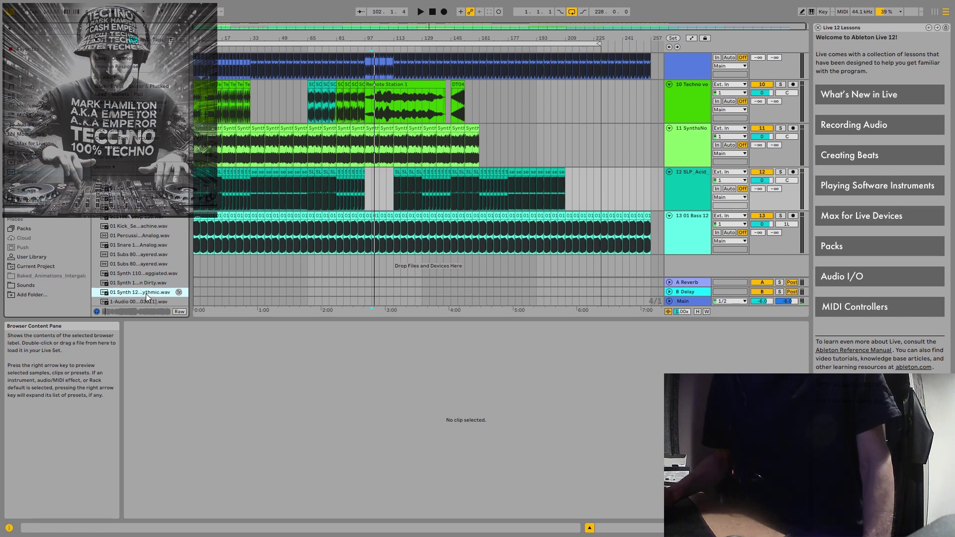
Add 01 Synth 128BPM D Melodic Rhythmic.wav at 1.1.1 on a new track 14 and duplicate the clip up to bar 257.
left_click_drag(145, 294, 196, 267)
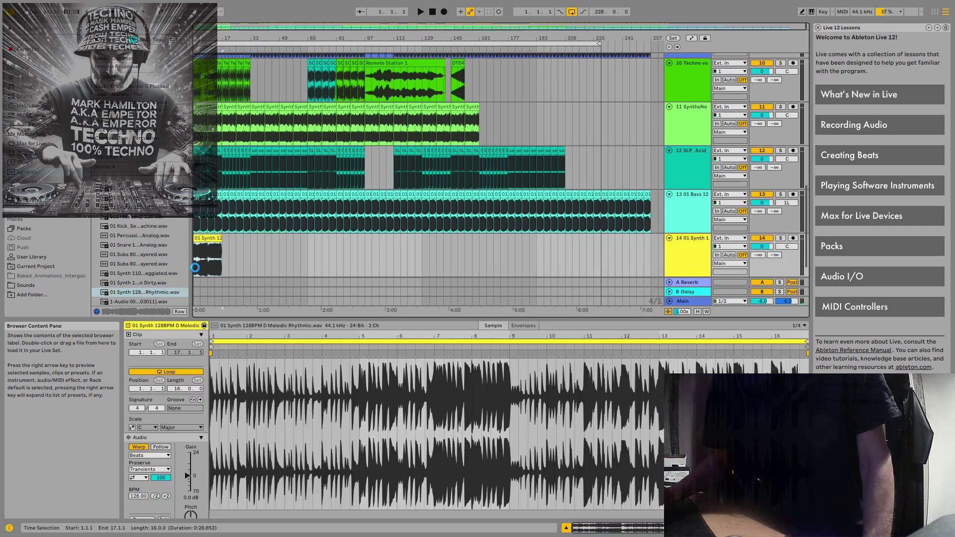
left_click(206, 237)
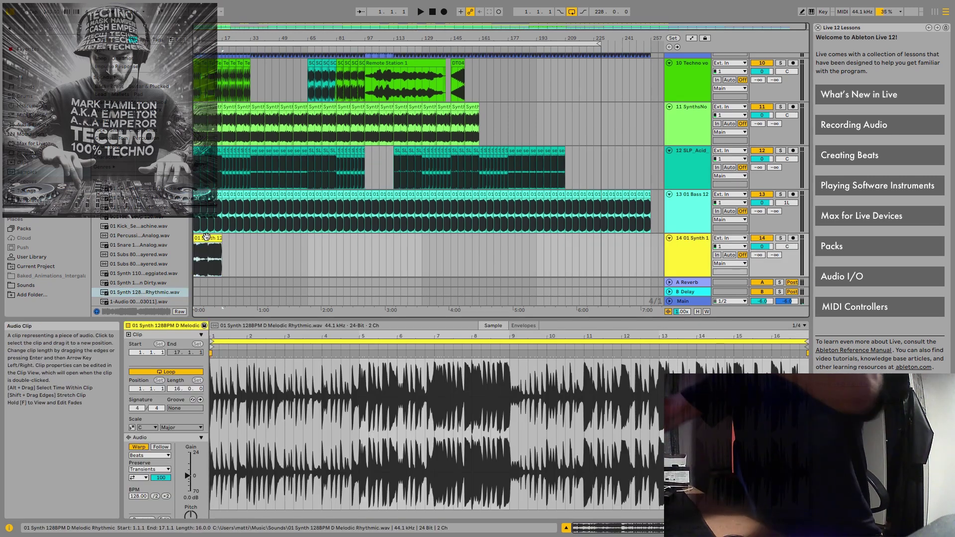
key("ctrl+d")
key("ctrl+d")
key("ctrl+d")
key("ctrl+d")
key("ctrl+d")
key("ctrl+d")
key("ctrl+d")
key("ctrl+d")
key("ctrl+d")
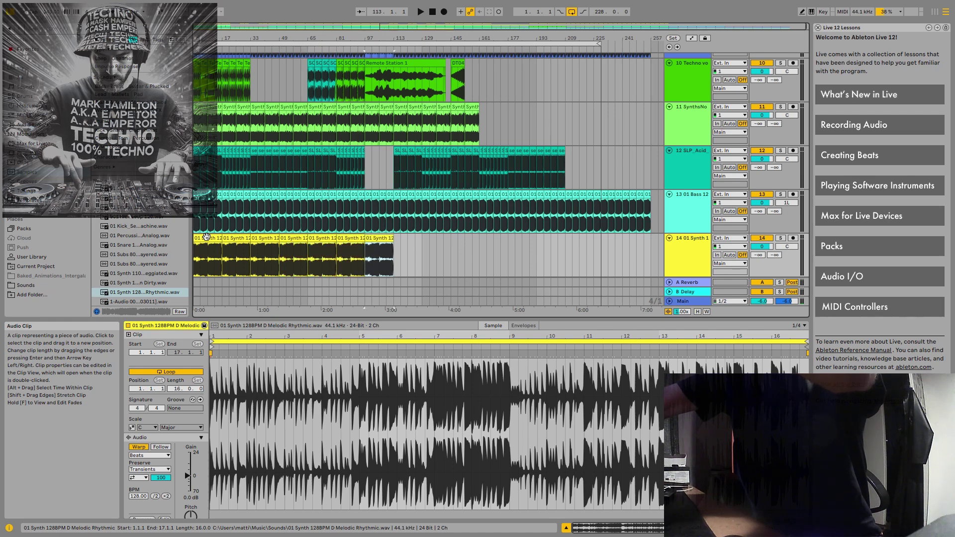
key("ctrl+d")
key("ctrl+d")
key("ctrl+d")
key("ctrl+d")
key("ctrl+d")
key("ctrl+d")
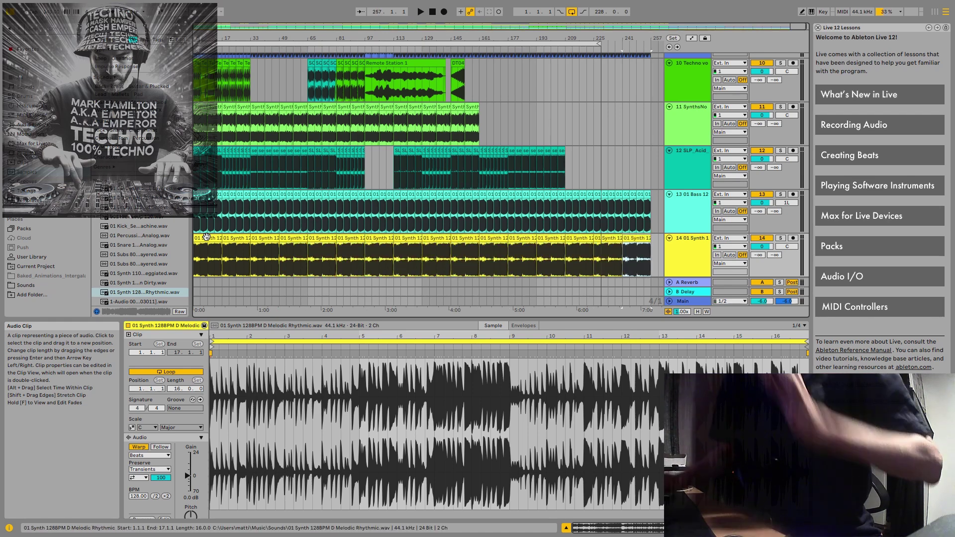
Play the arrangement from the beginning to hear the new melodic synth track, and stop playback.
left_click(432, 13)
left_click(421, 12)
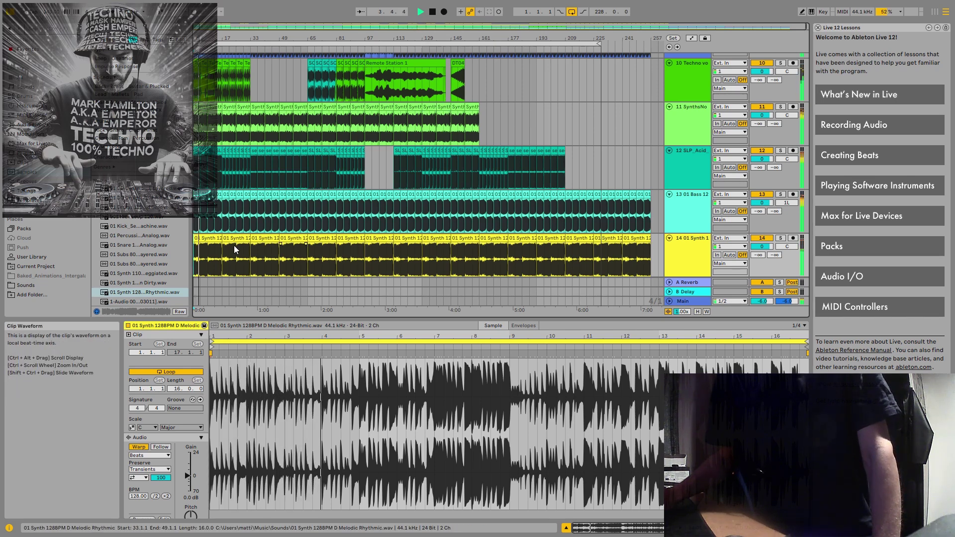
scroll(139, 286, "down", 1)
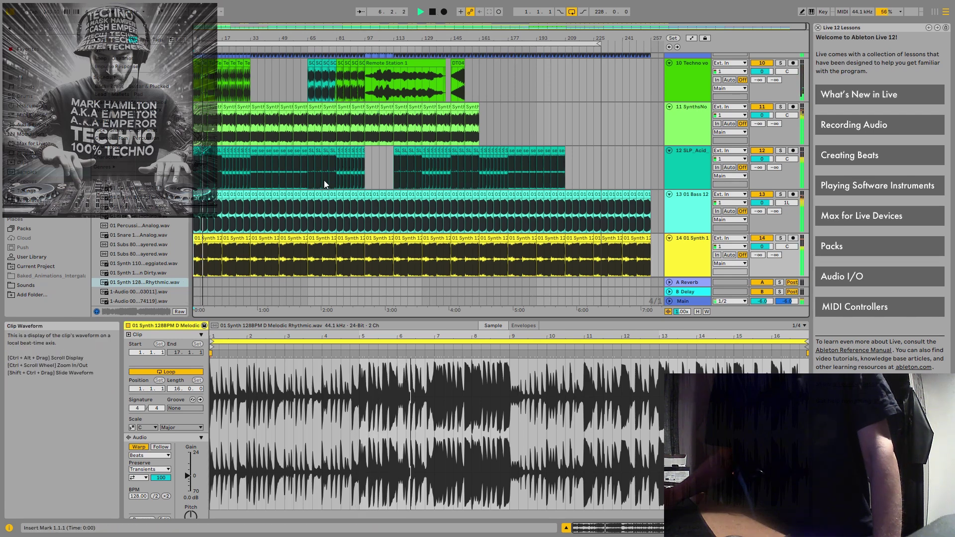
left_click(431, 14)
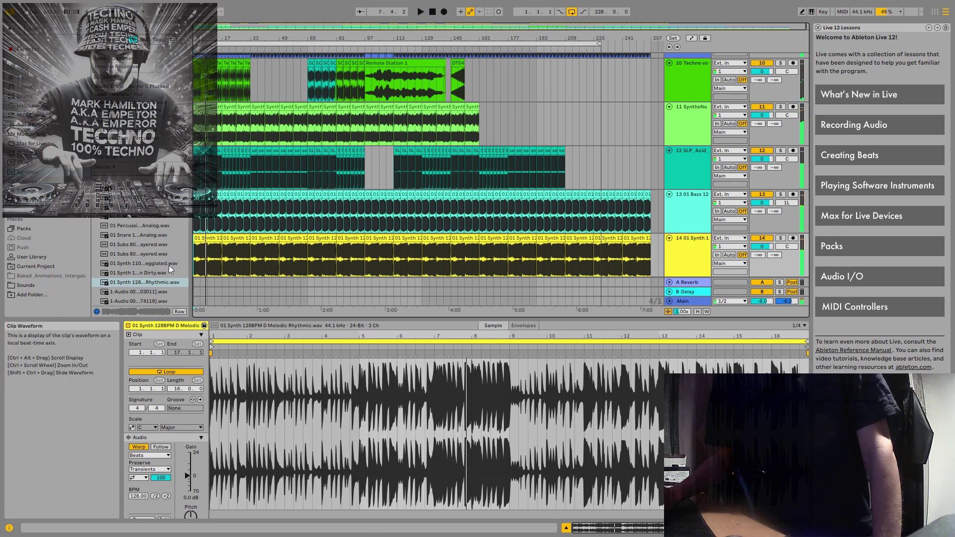
Preview the first 1-Audio .wav recordings in the sample list and look through the neighbouring samples, returning the playback position to 1.1.1.
left_click(148, 292)
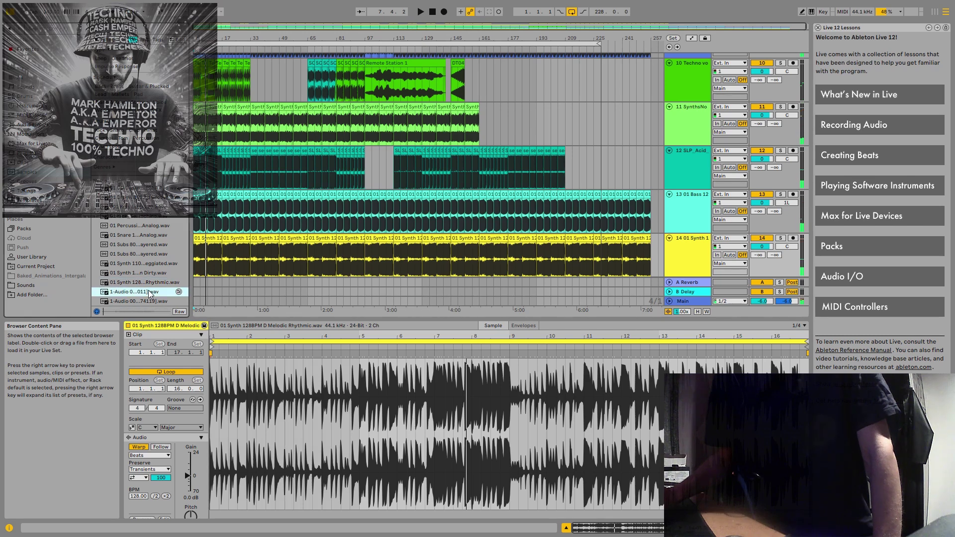
left_click(125, 300)
scroll(131, 291, "down", 3)
scroll(132, 273, "down", 3)
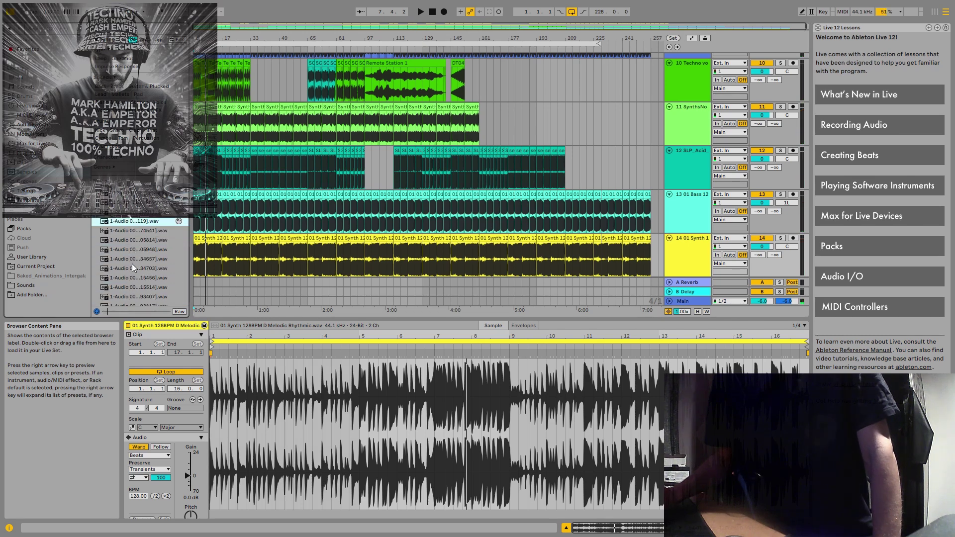
scroll(152, 250, "up", 4)
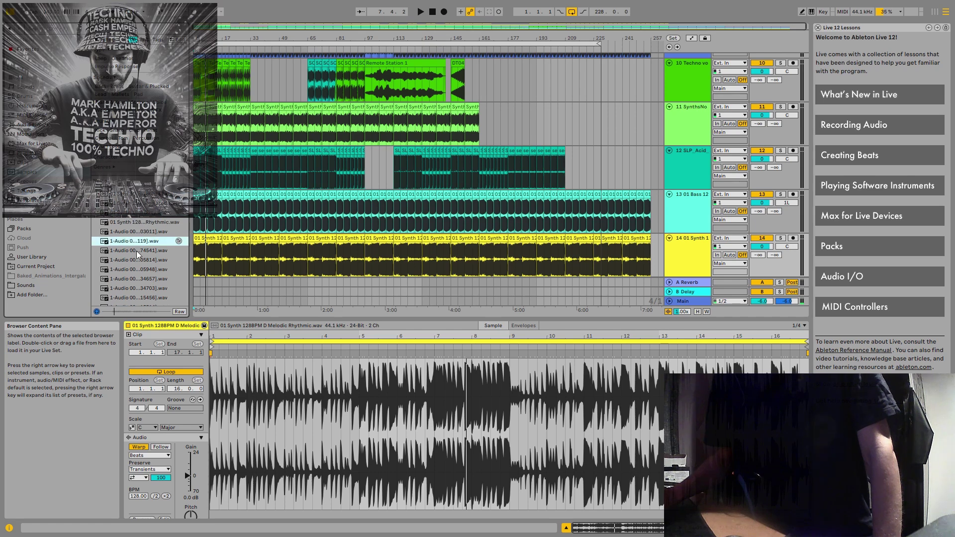
left_click(125, 208)
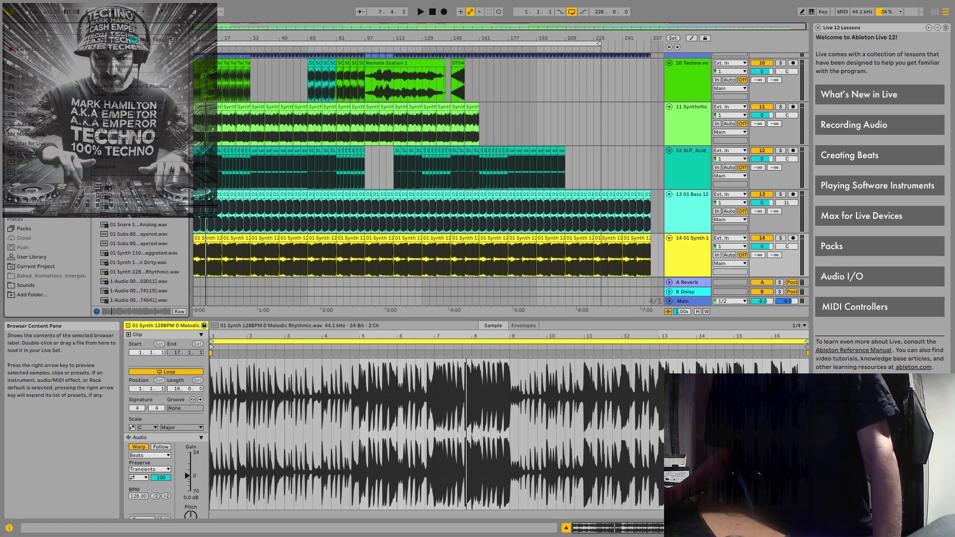
left_click(433, 12)
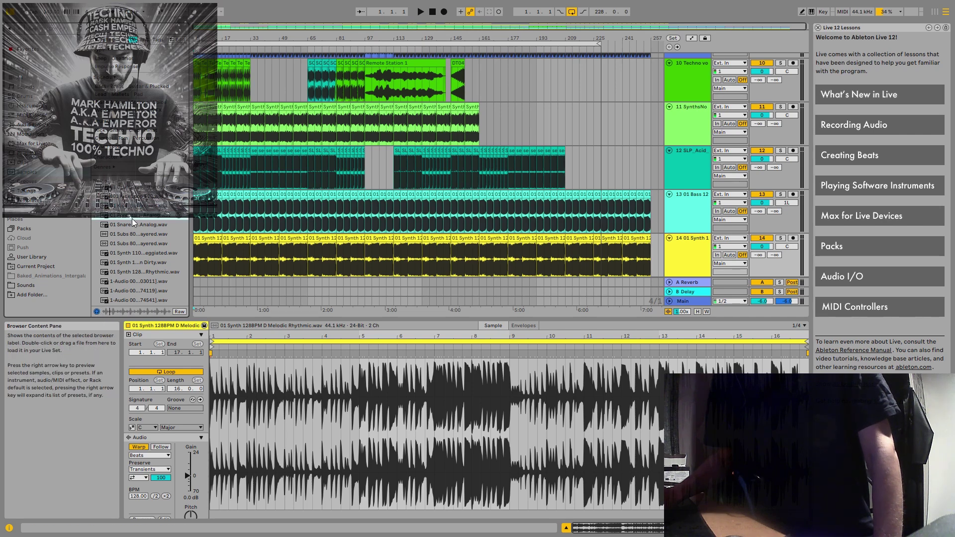
Find the Bite effect among the third-party plug-ins and add it to track 14, the melodic synth.
left_click(21, 163)
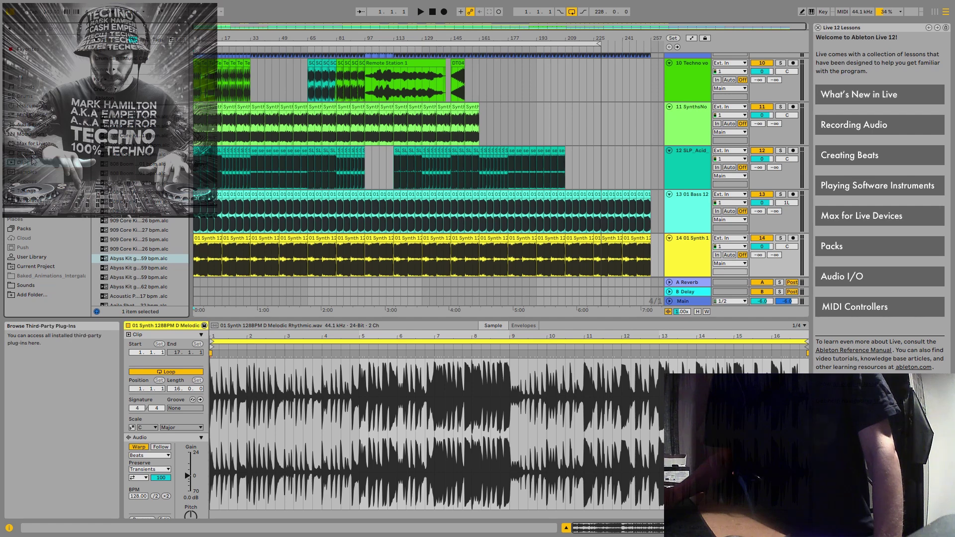
left_click(31, 155)
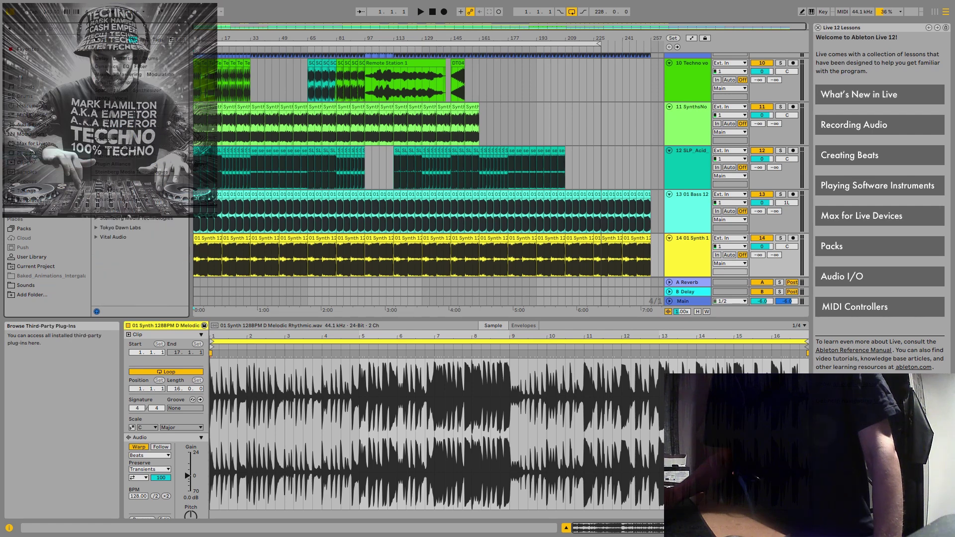
left_click(98, 201)
scroll(99, 201, "down", 2)
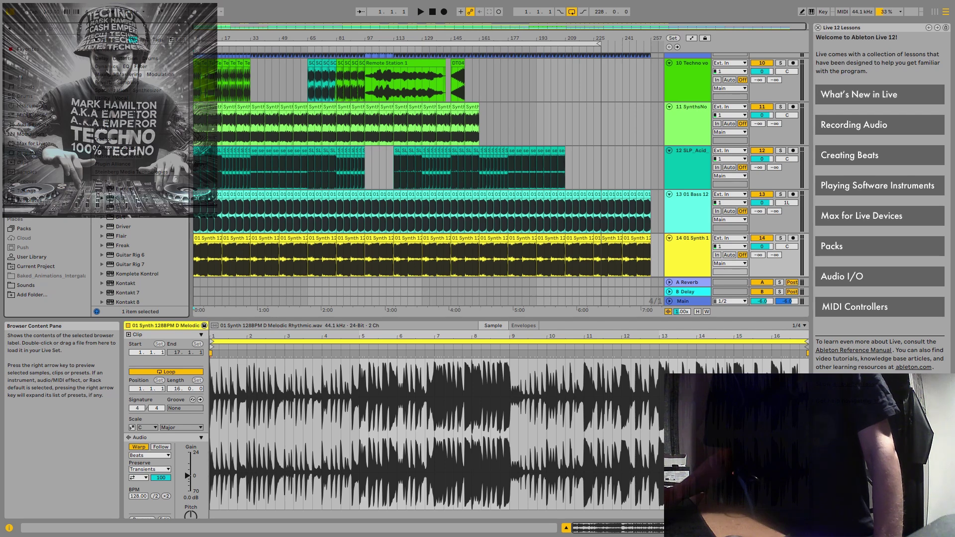
left_click_drag(675, 256, 674, 252)
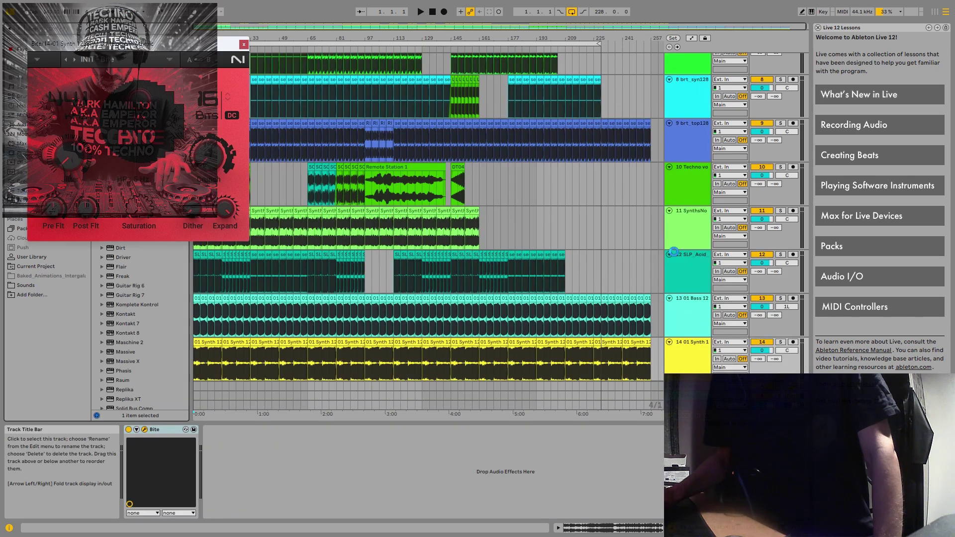
Load the Vintage Drum Bus preset in Bite and play the arrangement from the beginning.
left_click(146, 65)
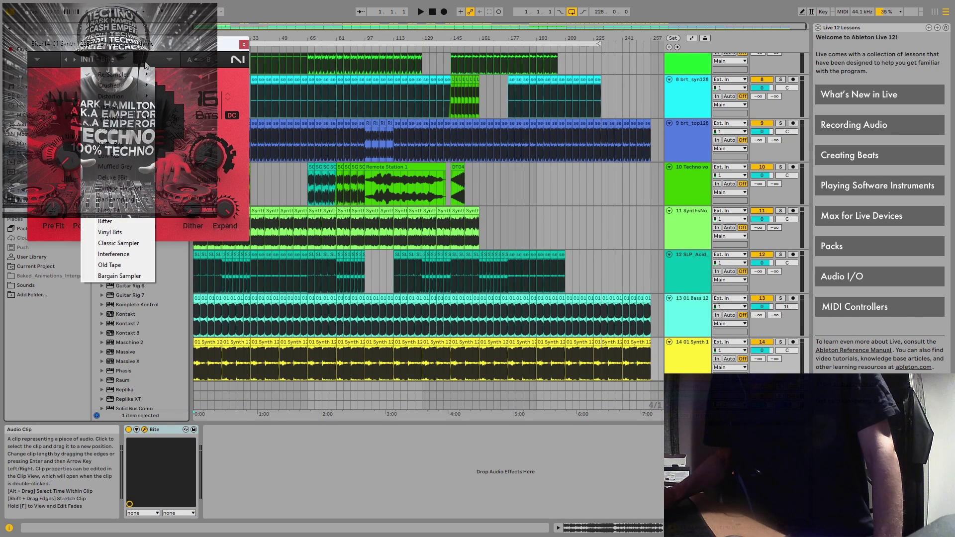
mouse_move(134, 99)
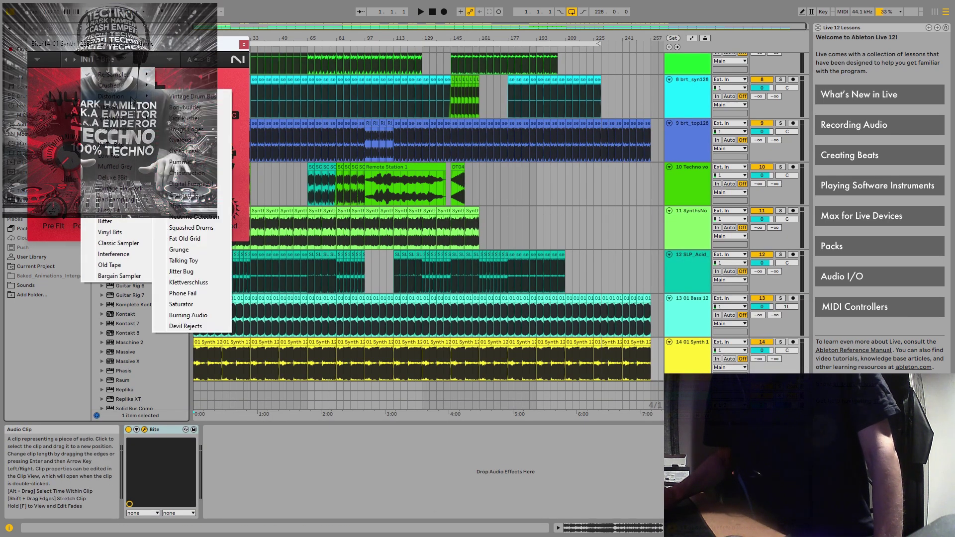
left_click(192, 96)
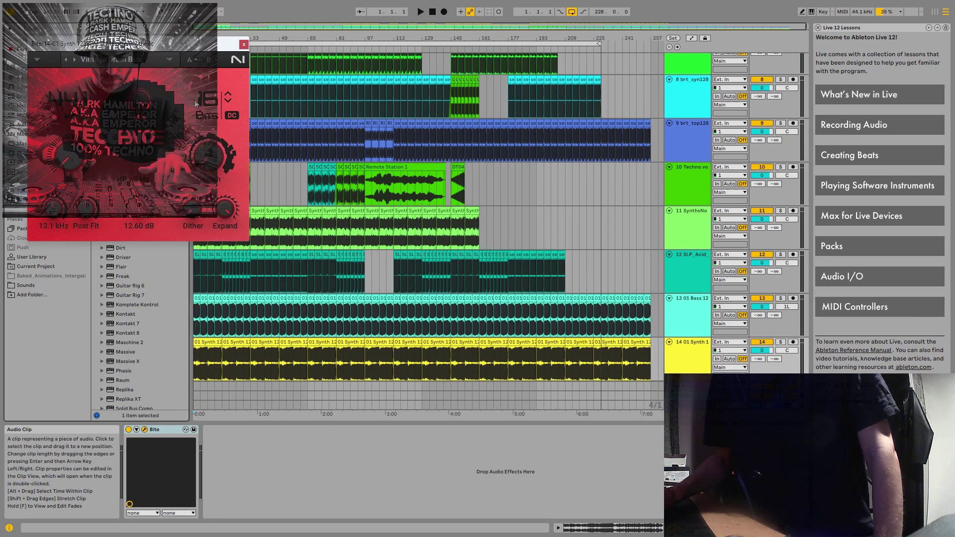
left_click(421, 11)
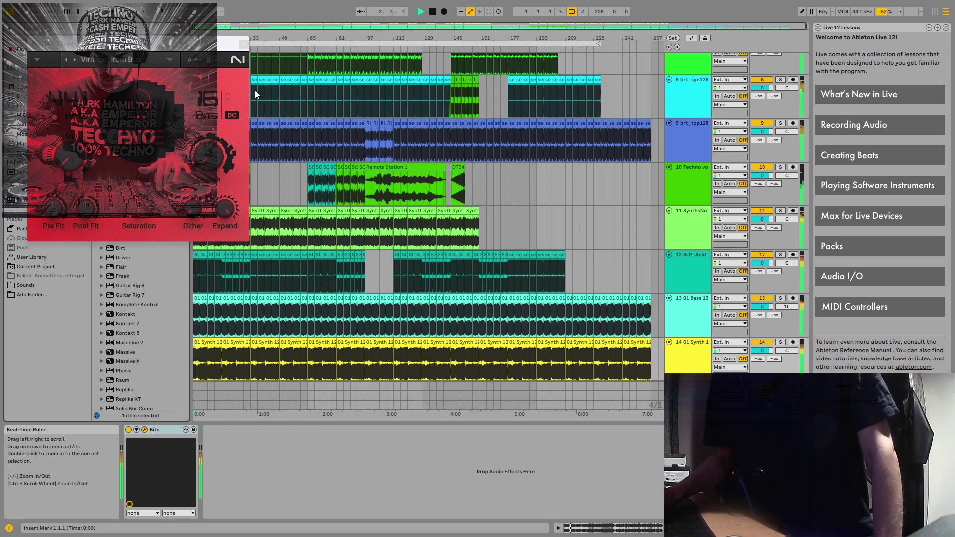
Audition two more Bite presets while the arrangement plays, ending on Trunk Junk.
left_click(148, 62)
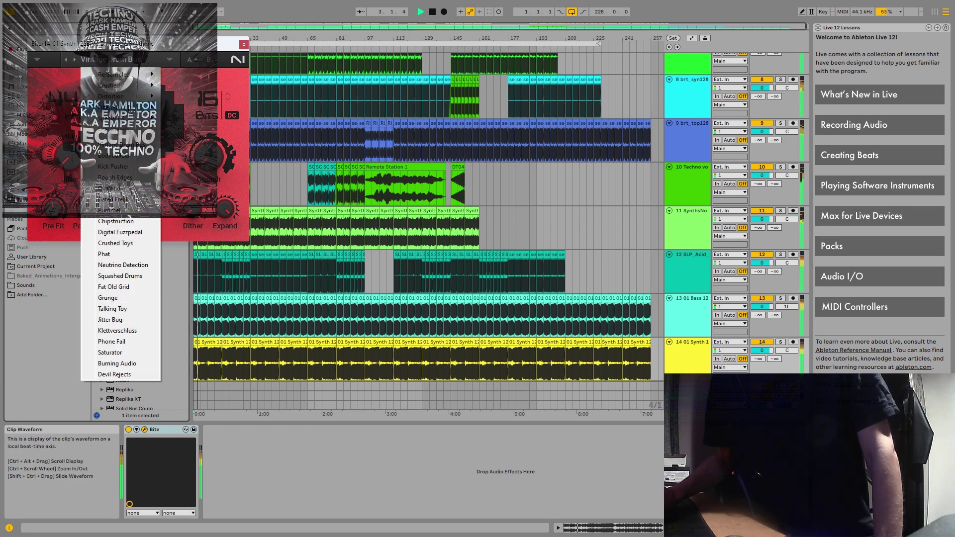
mouse_move(137, 120)
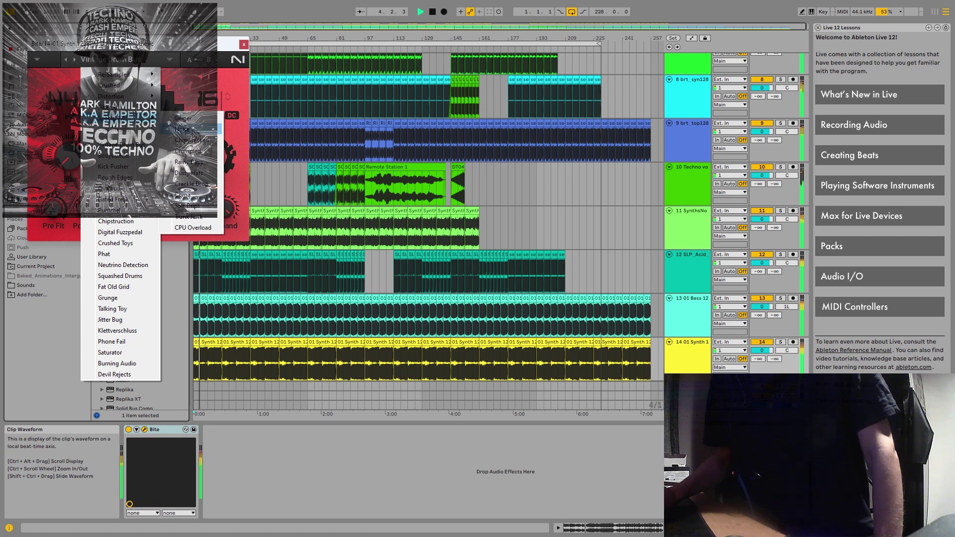
left_click(193, 130)
left_click(143, 65)
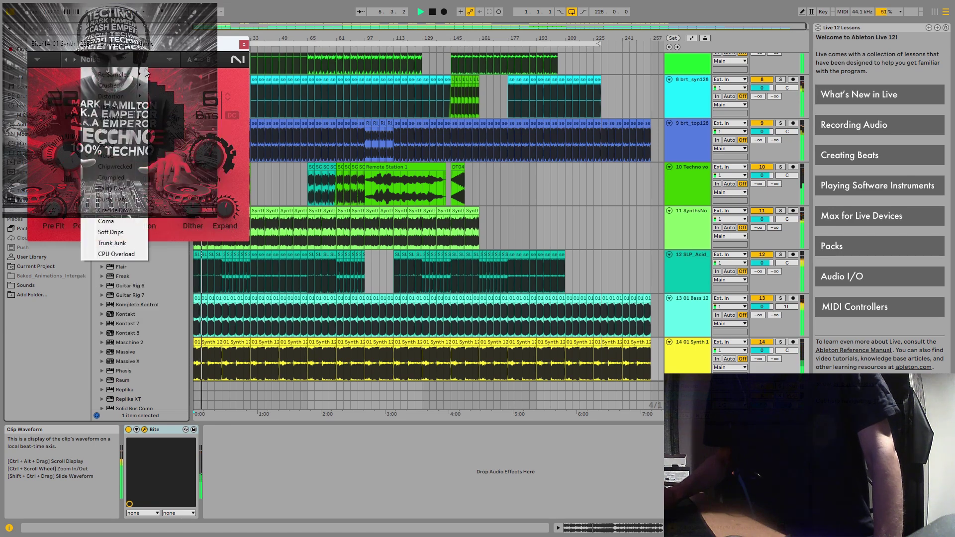
mouse_move(134, 120)
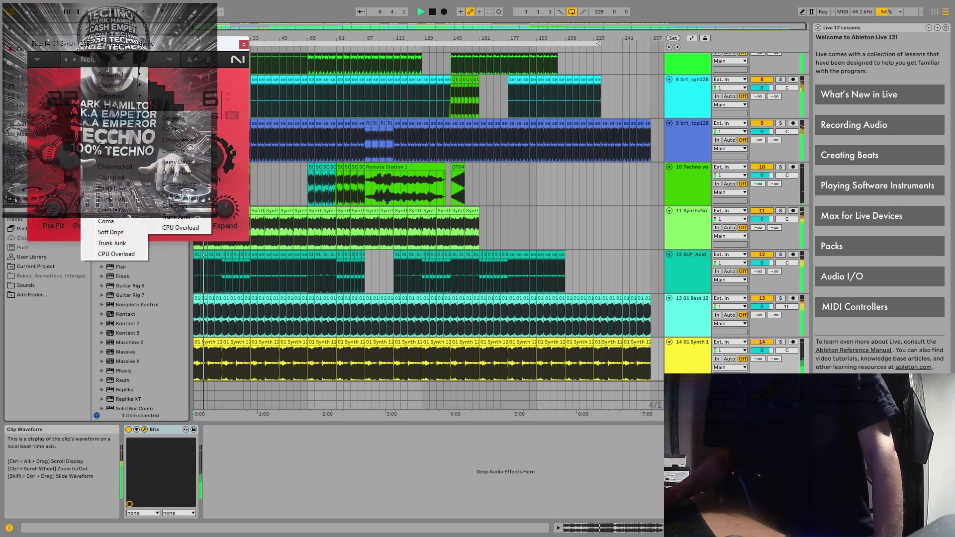
left_click(179, 218)
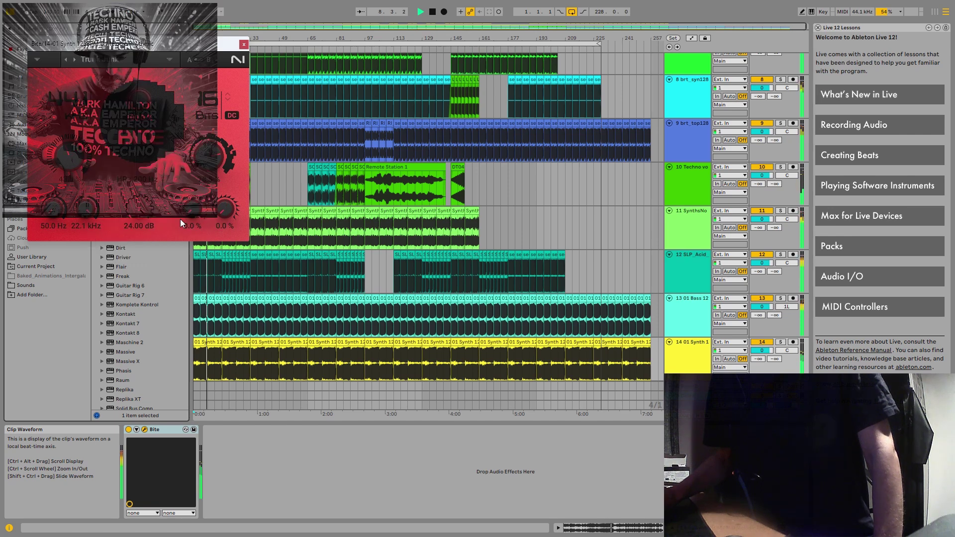
Switch Bite to the Dusty Hats preset, close the effect's window and stop playback.
left_click(148, 58)
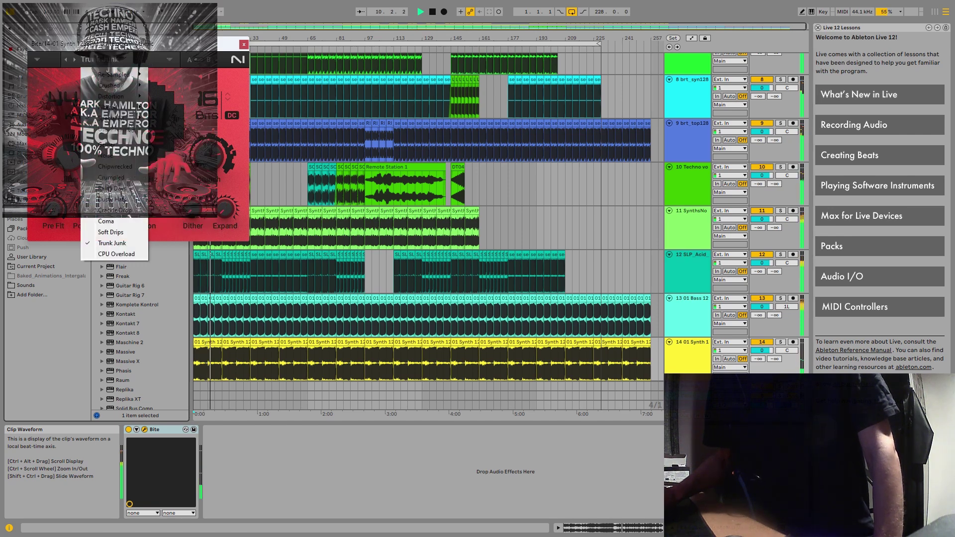
mouse_move(131, 118)
left_click(192, 174)
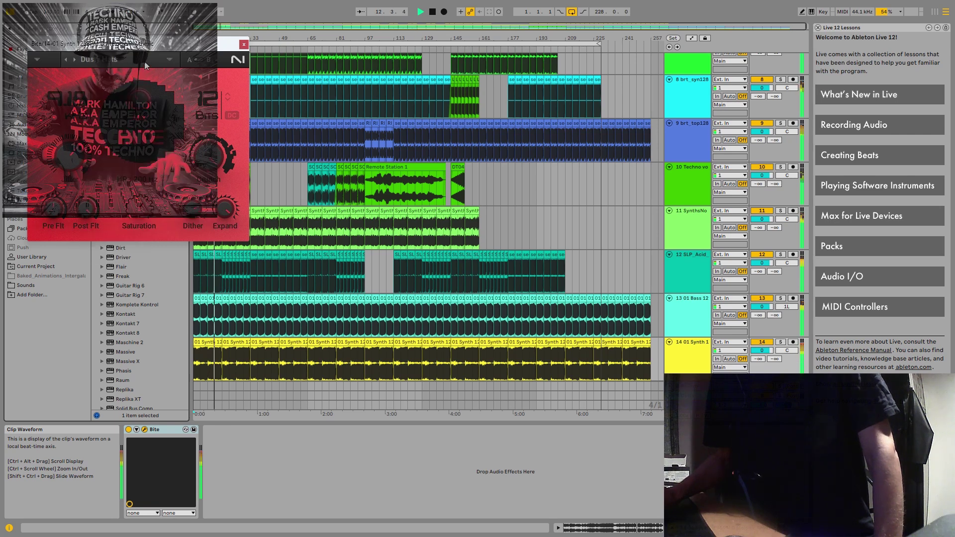
left_click(243, 44)
left_click(432, 12)
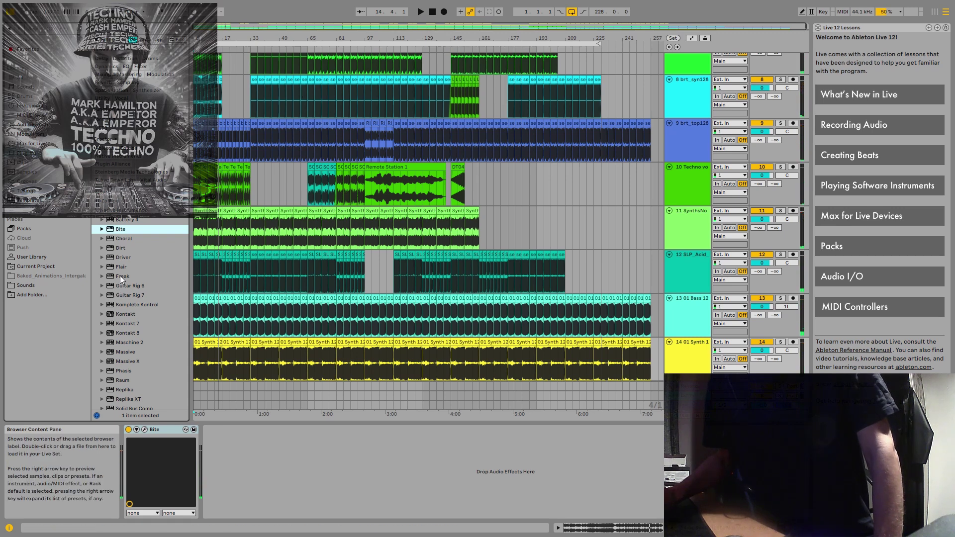
Add the Dirt effect after Bite on track 14 and load its Acid preset.
left_click(114, 248)
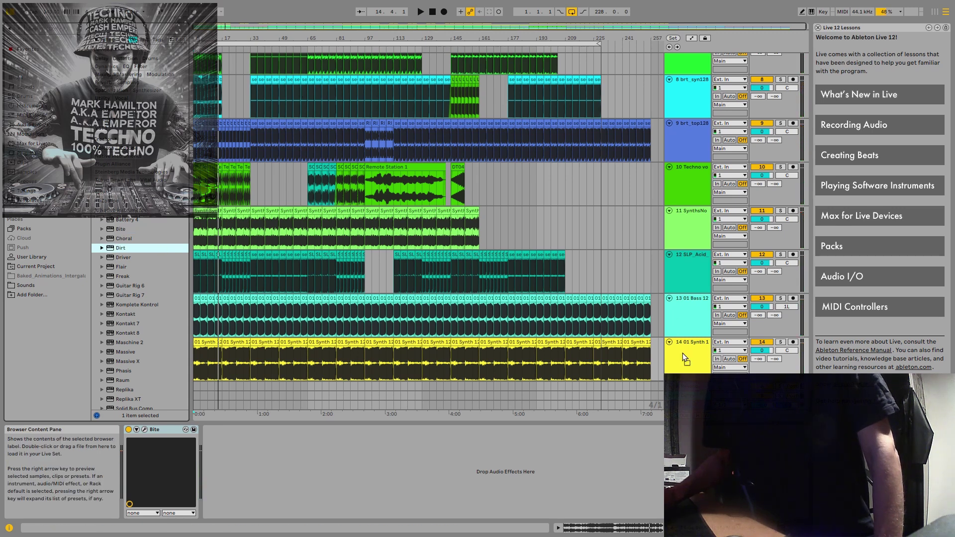
left_click_drag(683, 325, 677, 360)
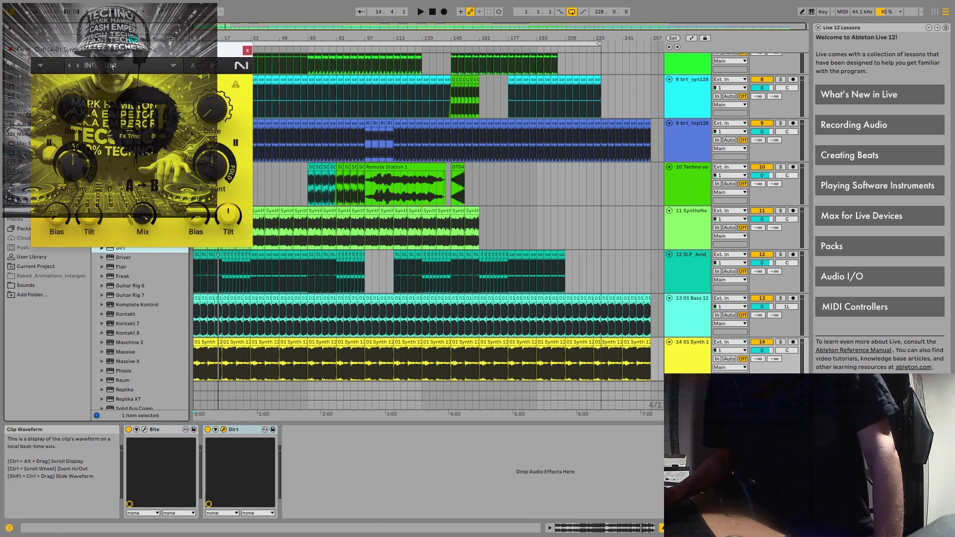
left_click(114, 65)
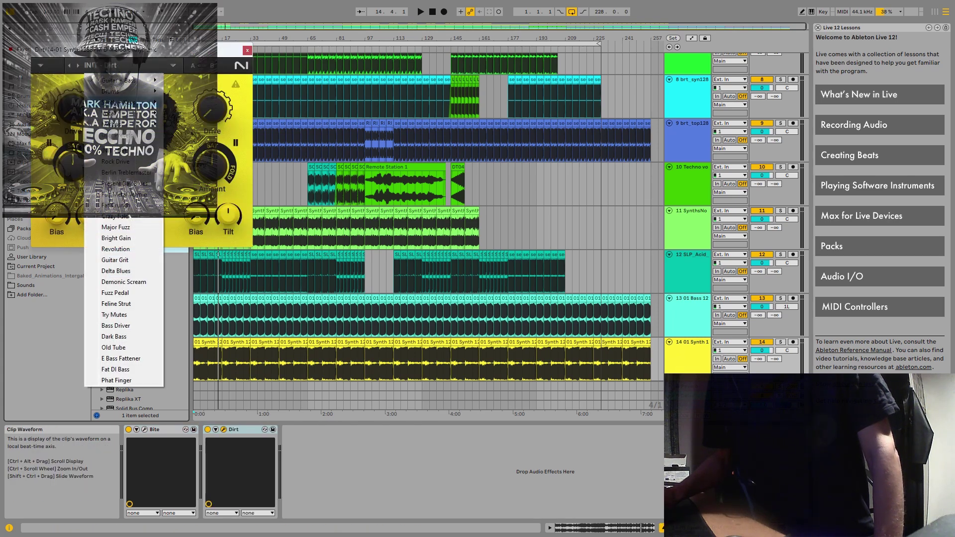
mouse_move(124, 102)
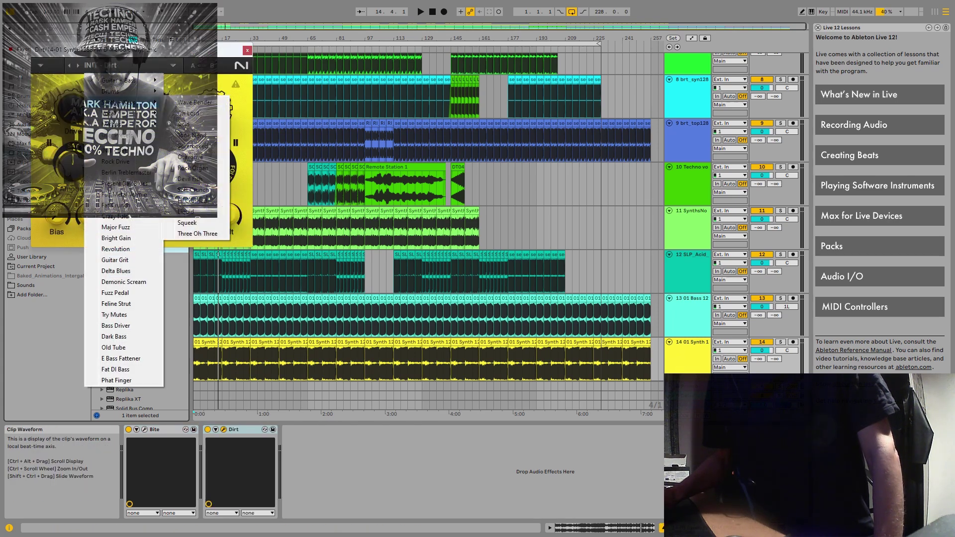
left_click(200, 127)
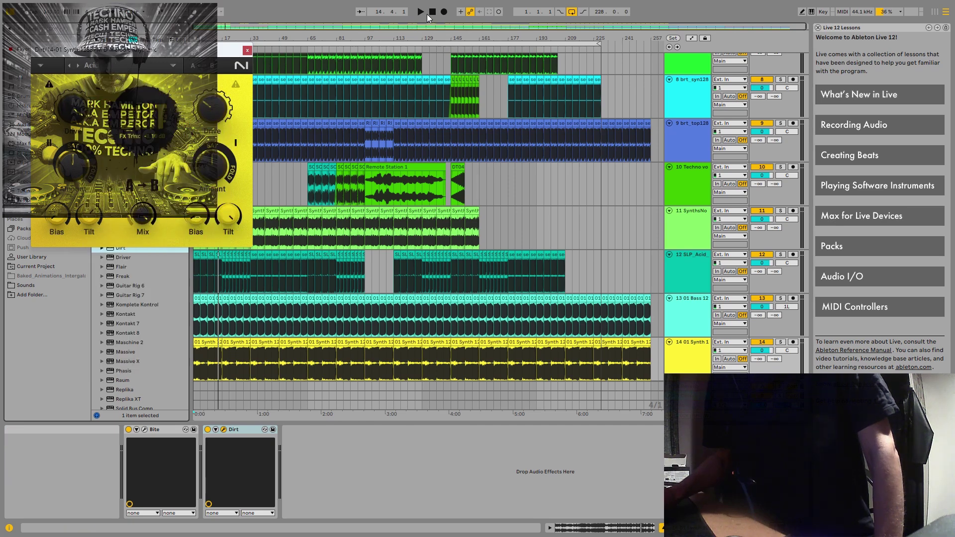
Play the arrangement from the beginning and audition the Rock Organ and Squeek presets in Dirt.
left_click(419, 12)
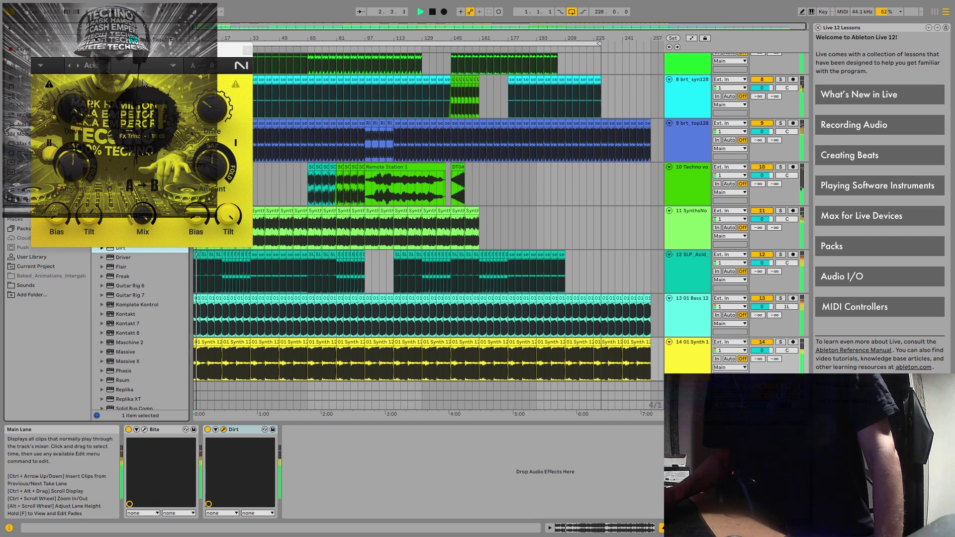
left_click(140, 66)
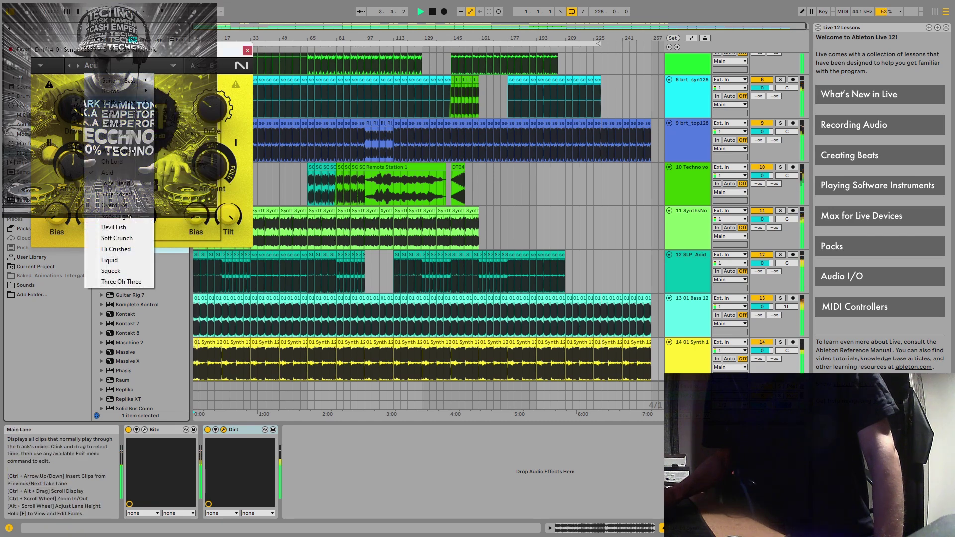
mouse_move(133, 105)
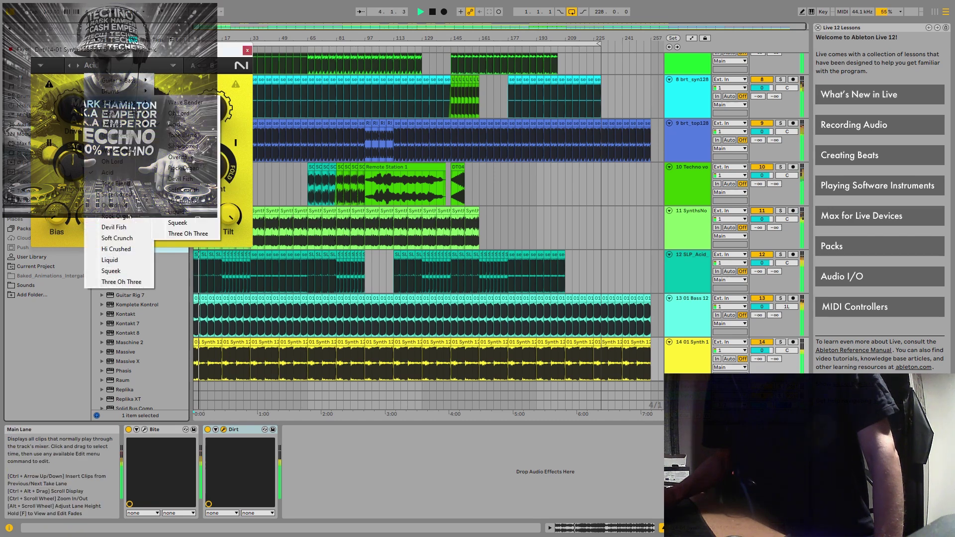
left_click(184, 168)
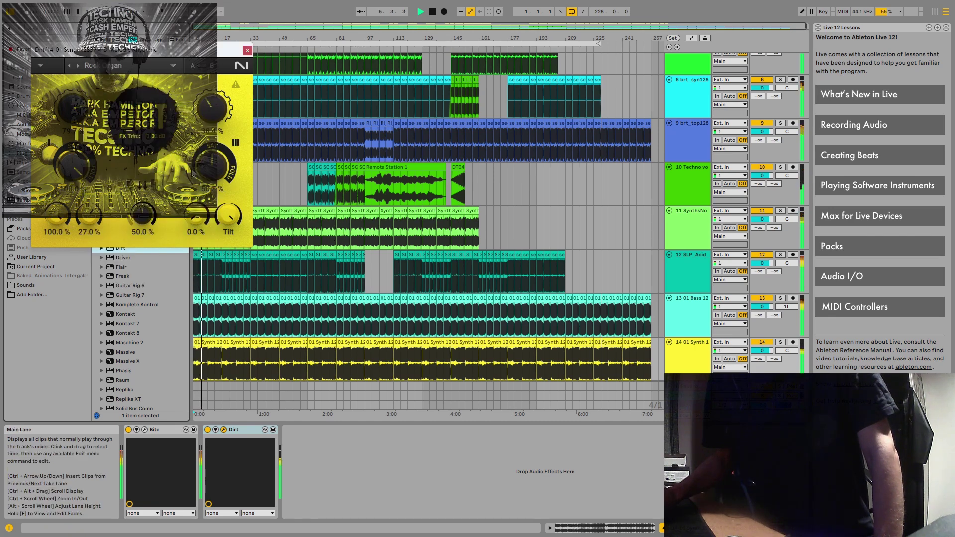
left_click(173, 68)
mouse_move(139, 102)
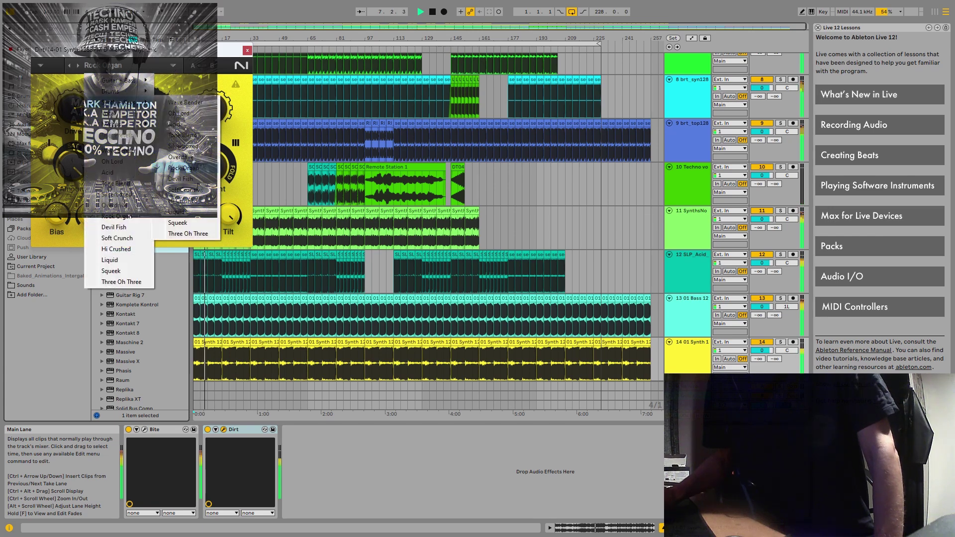
left_click(196, 223)
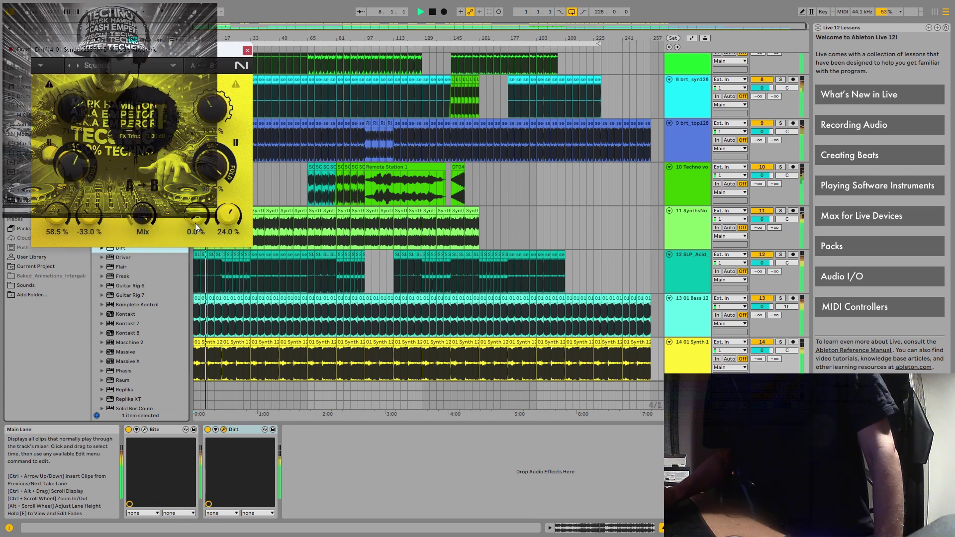
Audition Dirt's Devil Fish preset, then switch to Tone Blend and close the effect's window.
left_click(170, 66)
mouse_move(136, 103)
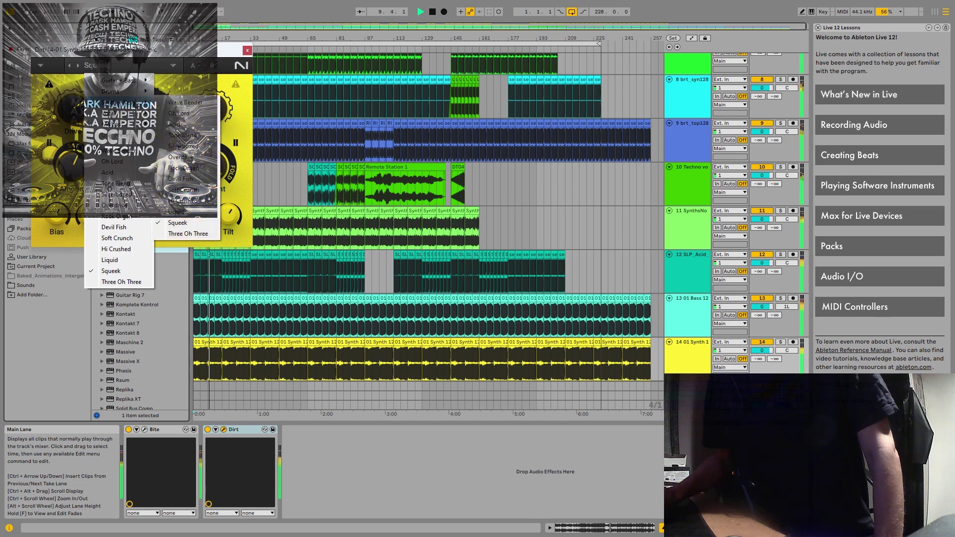
left_click(188, 179)
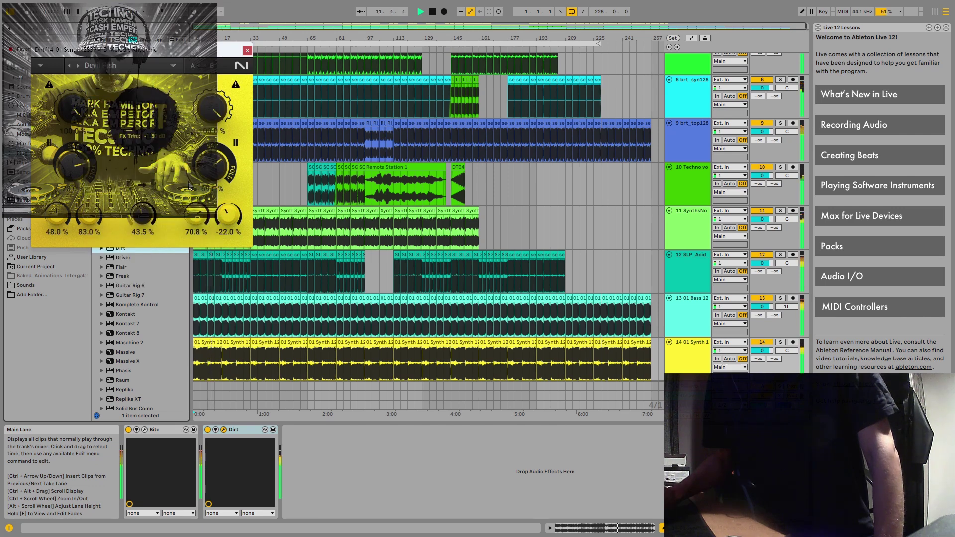
left_click(171, 66)
mouse_move(134, 102)
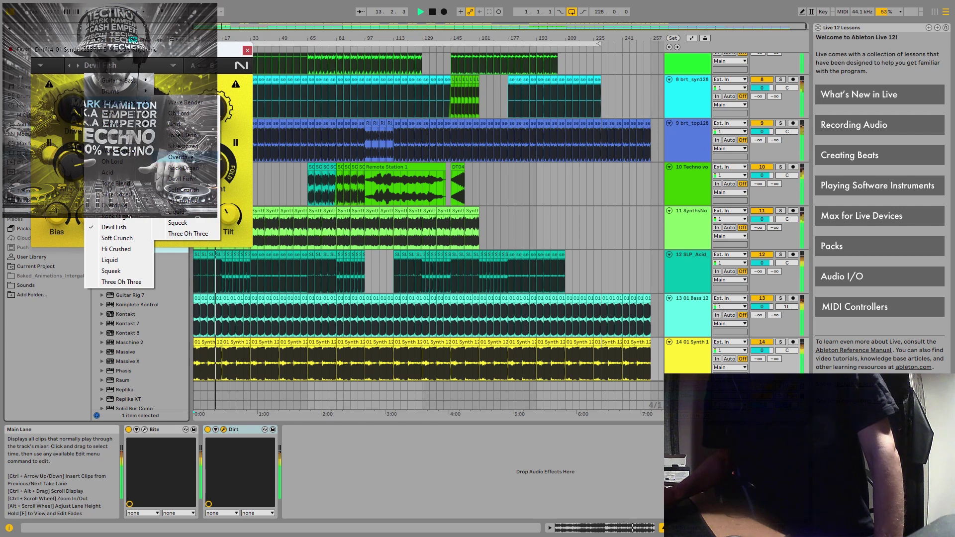
left_click(188, 136)
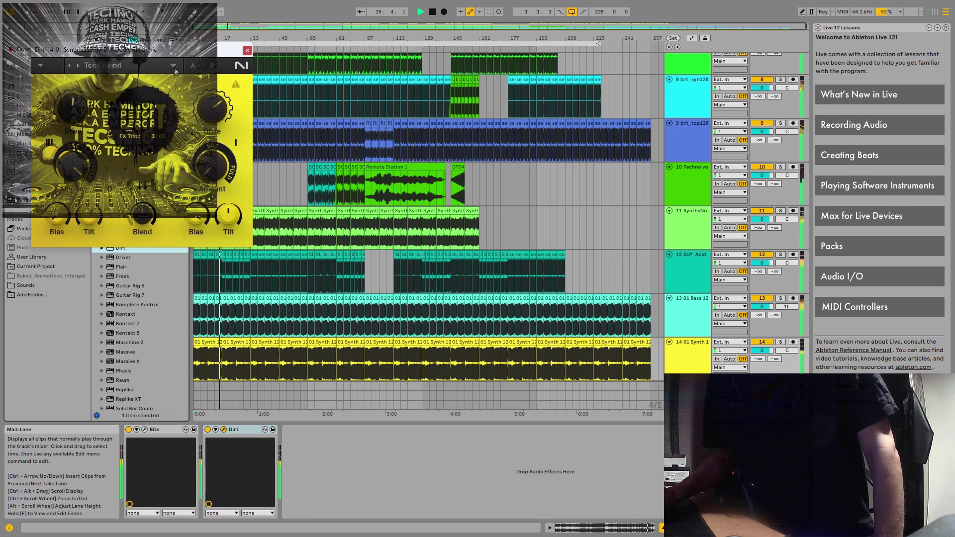
left_click(246, 52)
Add the Raum reverb after Dirt on track 14 and stop playback.
scroll(132, 264, "down", 2)
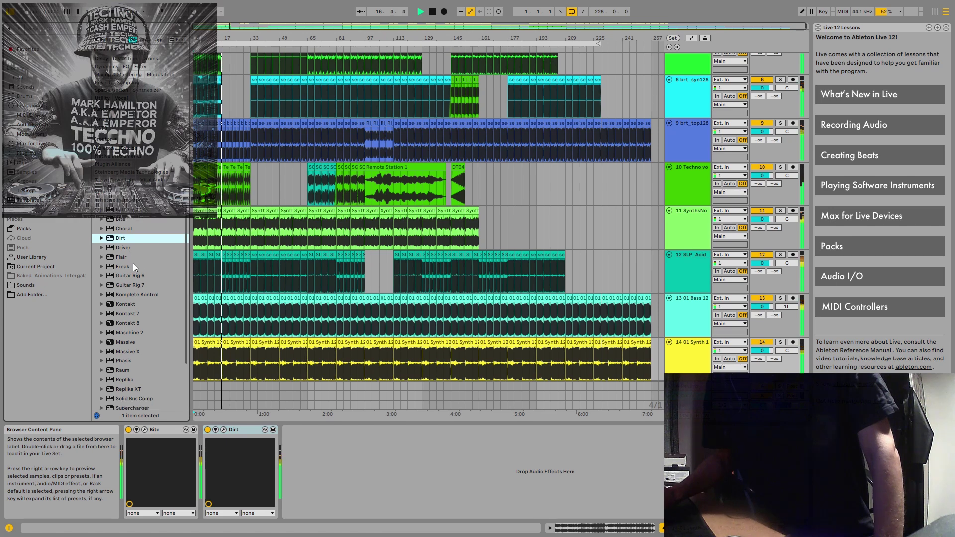
scroll(138, 260, "down", 3)
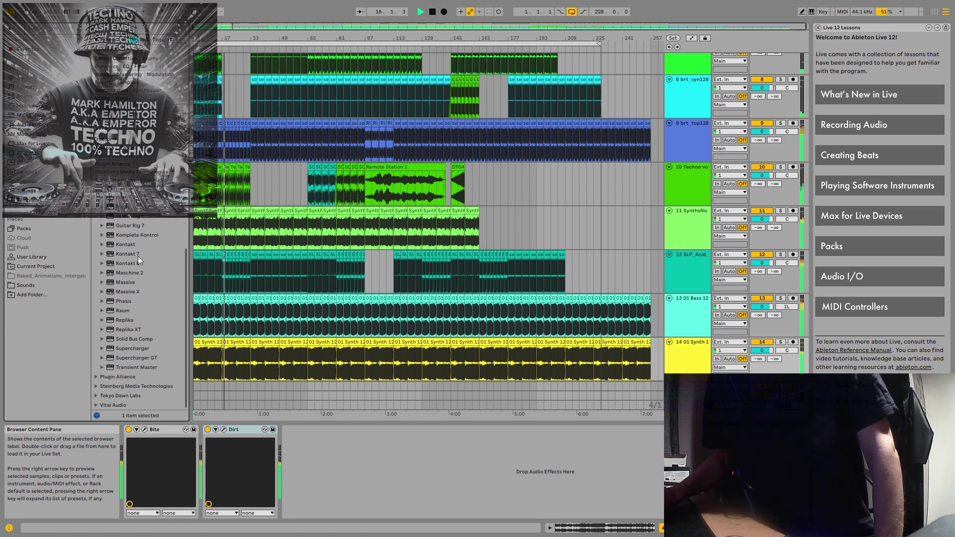
left_click(120, 310)
left_click_drag(682, 359, 682, 359)
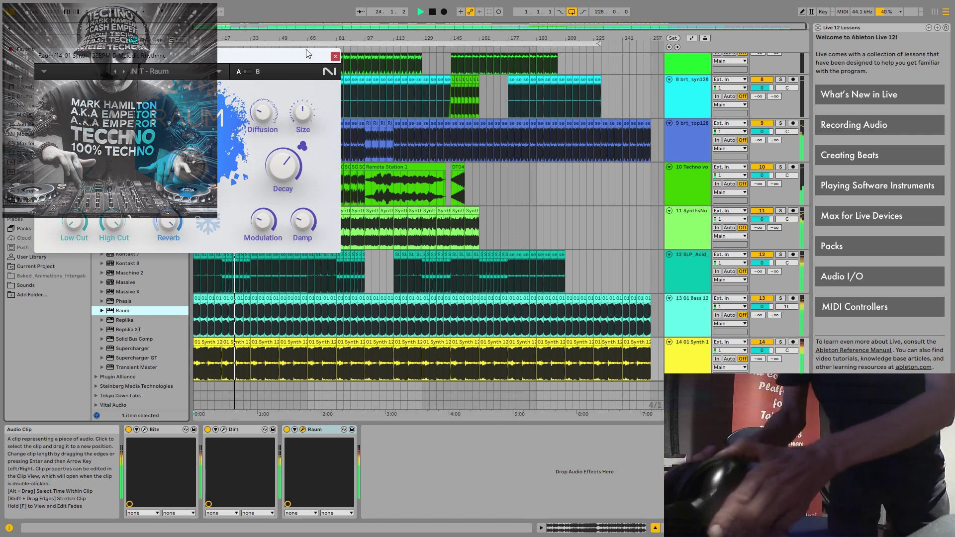
left_click(434, 11)
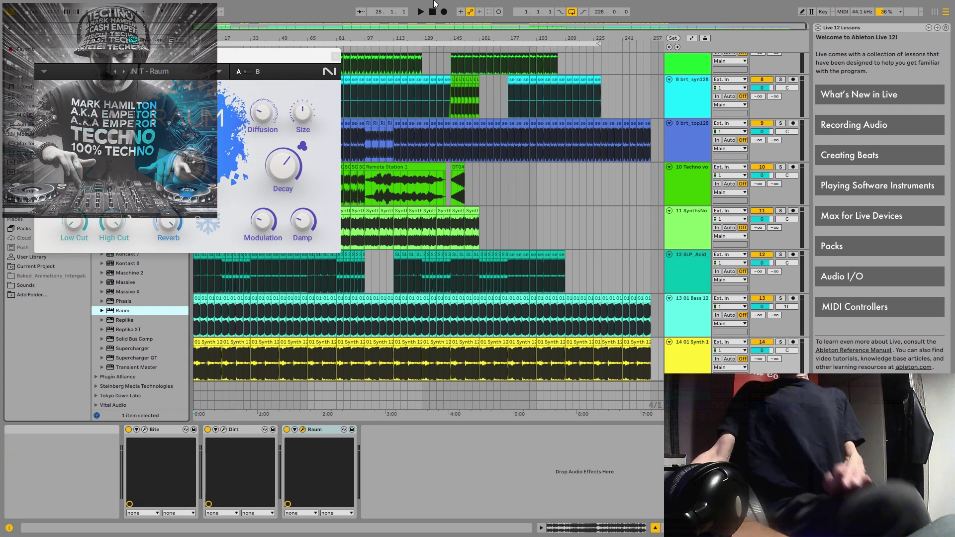
Load Raum's Backwash Grains preset from the Creative group and play the arrangement from the beginning.
left_click(190, 73)
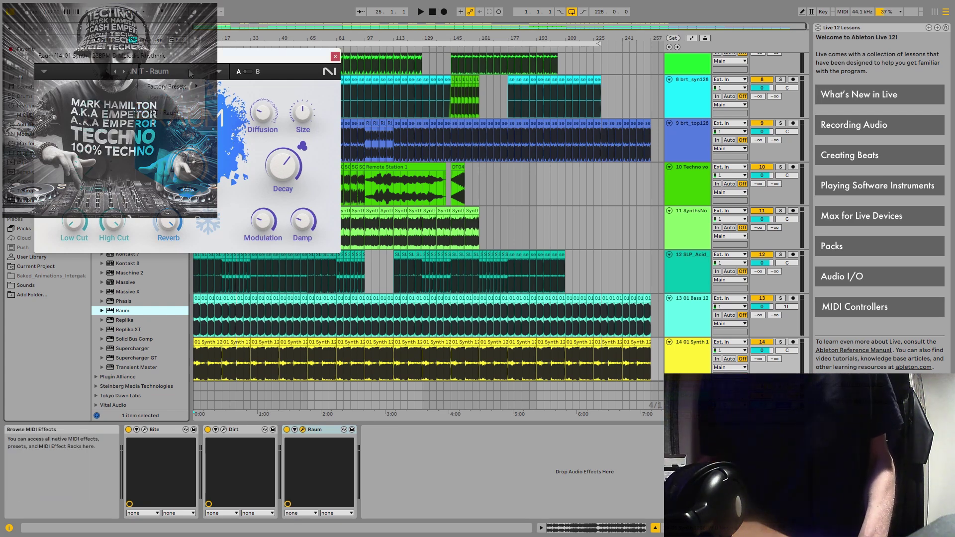
mouse_move(199, 86)
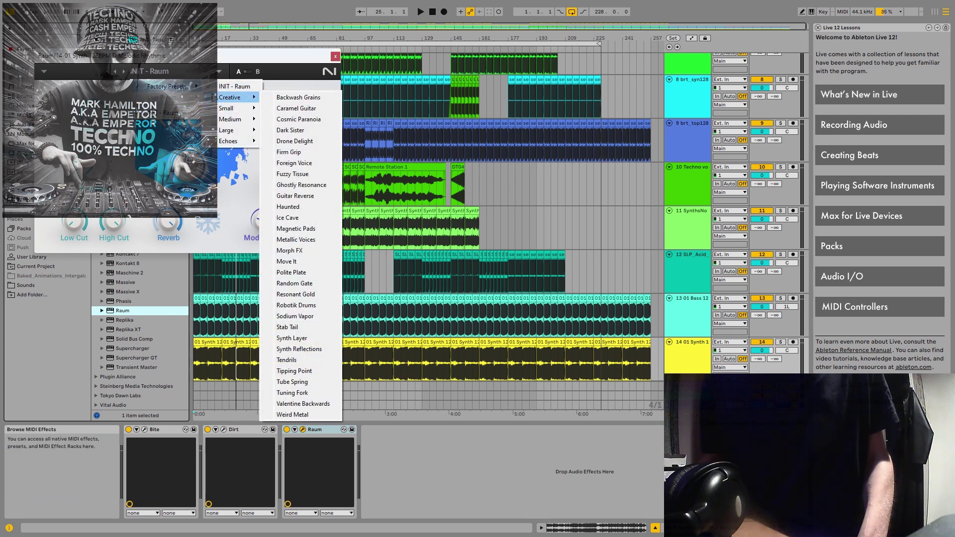
left_click(297, 97)
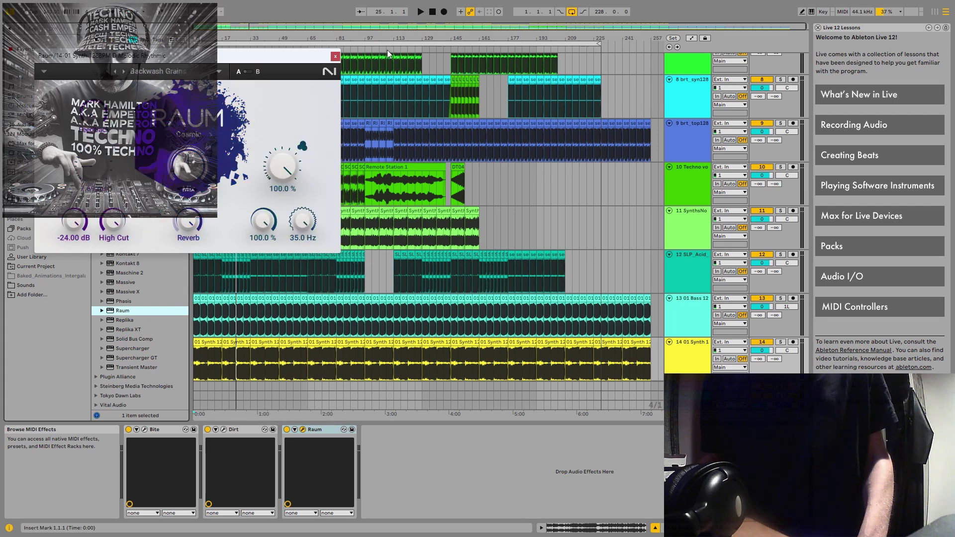
left_click(433, 12)
left_click(420, 11)
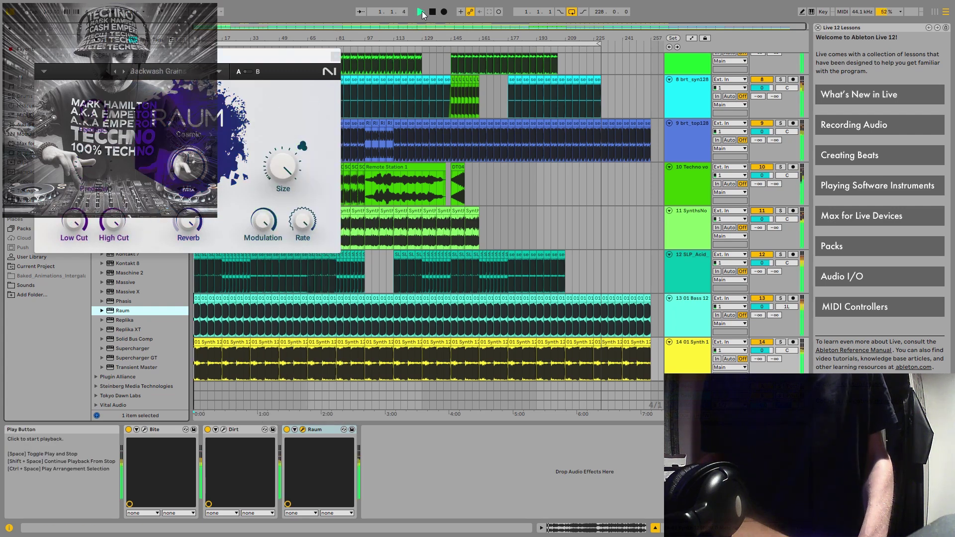
Audition the Caramel Guitar, Dark Sister, Drone Delight and Firm Grip presets in Raum during playback.
left_click(195, 74)
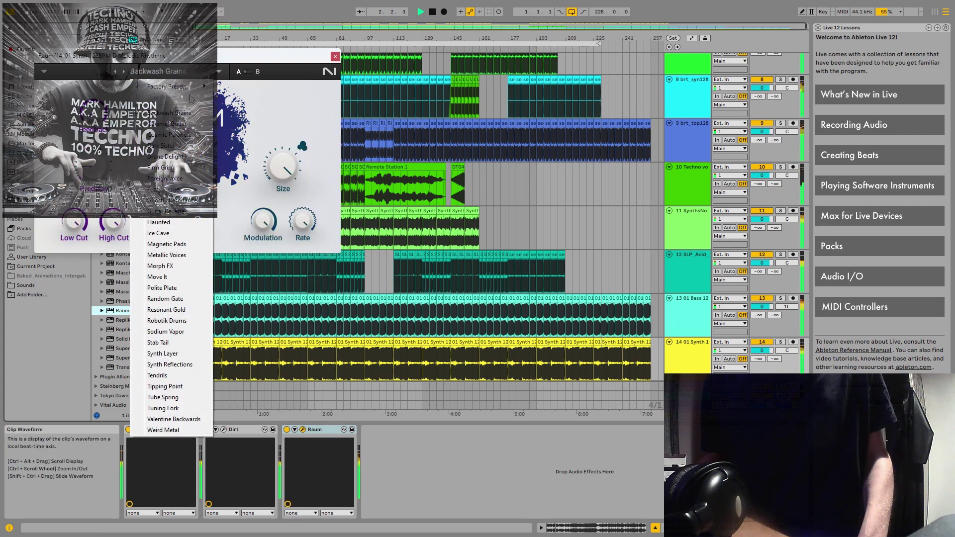
left_click(184, 124)
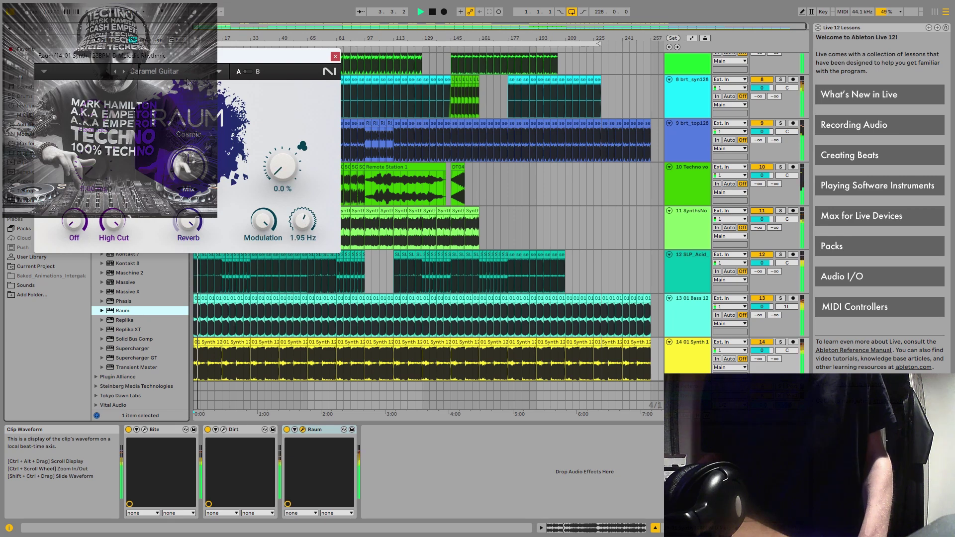
left_click(187, 78)
left_click(184, 144)
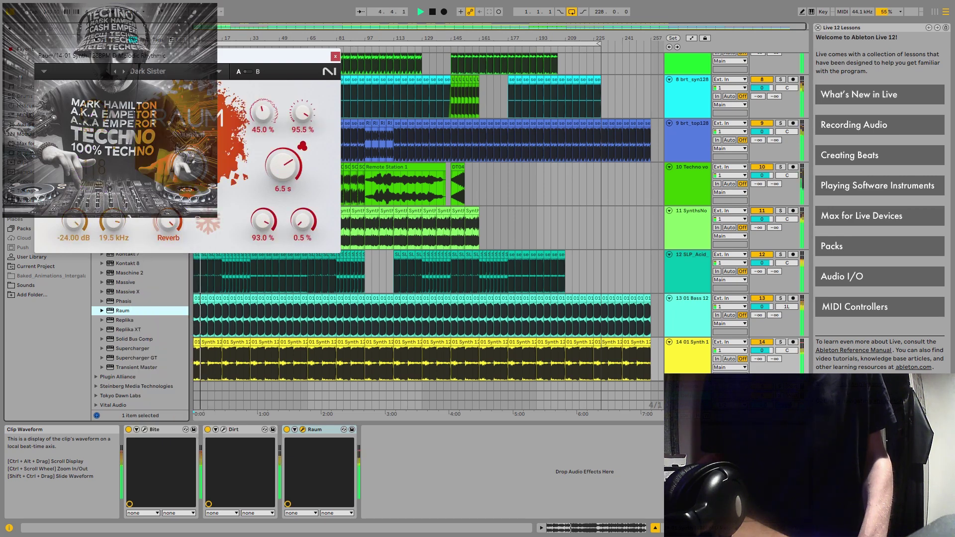
left_click(196, 73)
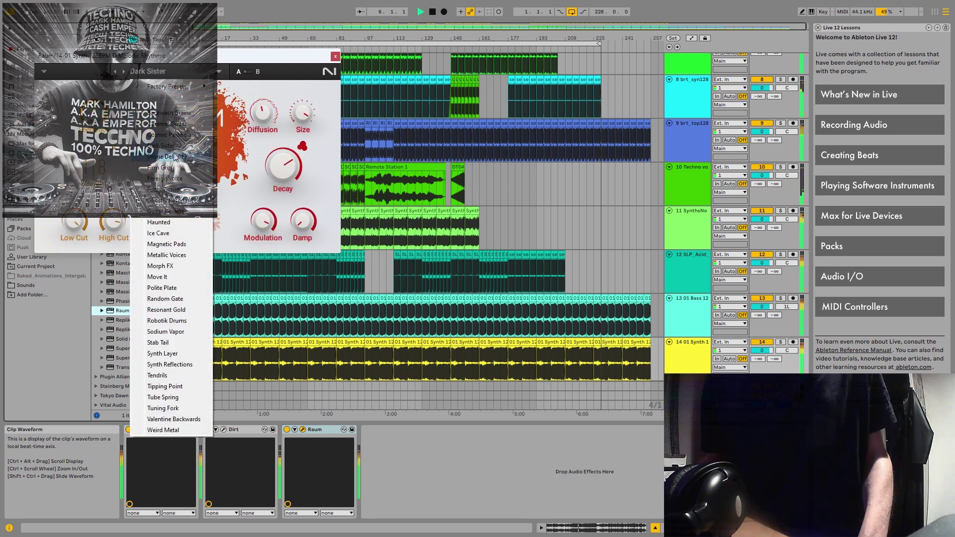
left_click(180, 158)
left_click(180, 74)
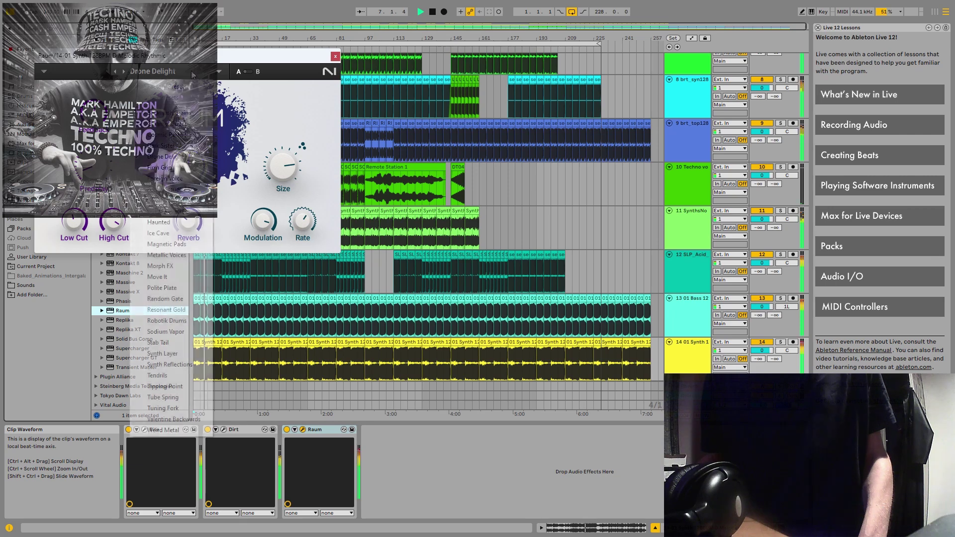
left_click(169, 168)
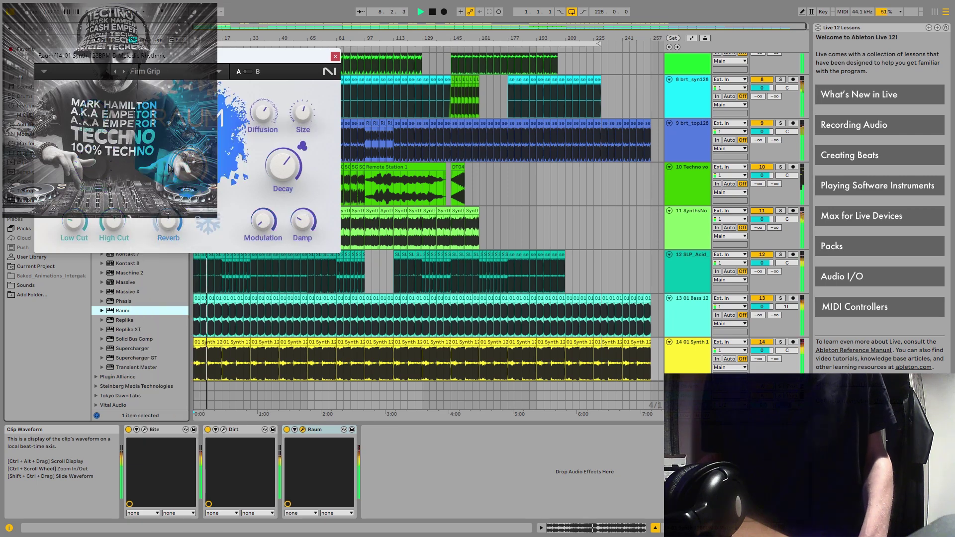
Audition Raum's Ghostly Resonance, Foreign Voice, Haunted, Ice Cave and Morph FX presets while the arrangement plays.
left_click(178, 75)
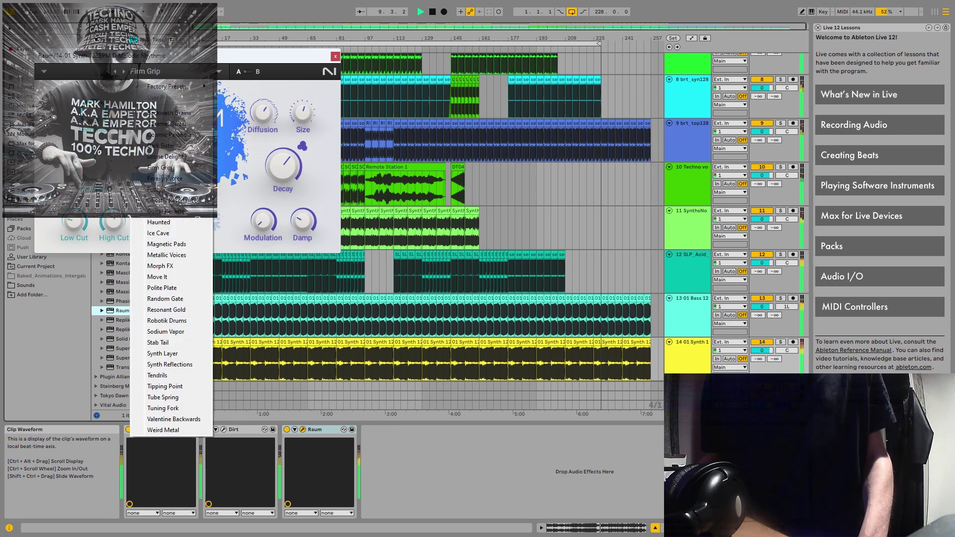
left_click(171, 200)
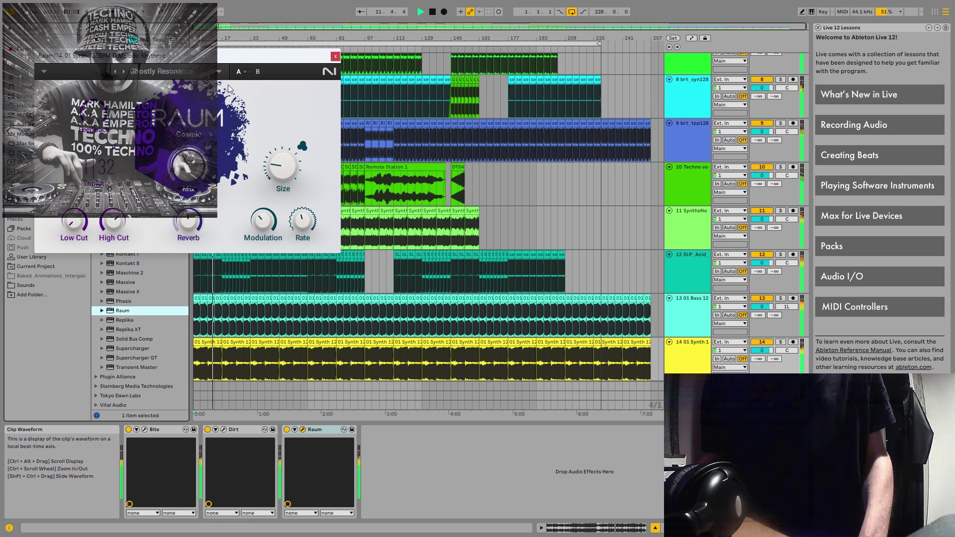
left_click(204, 76)
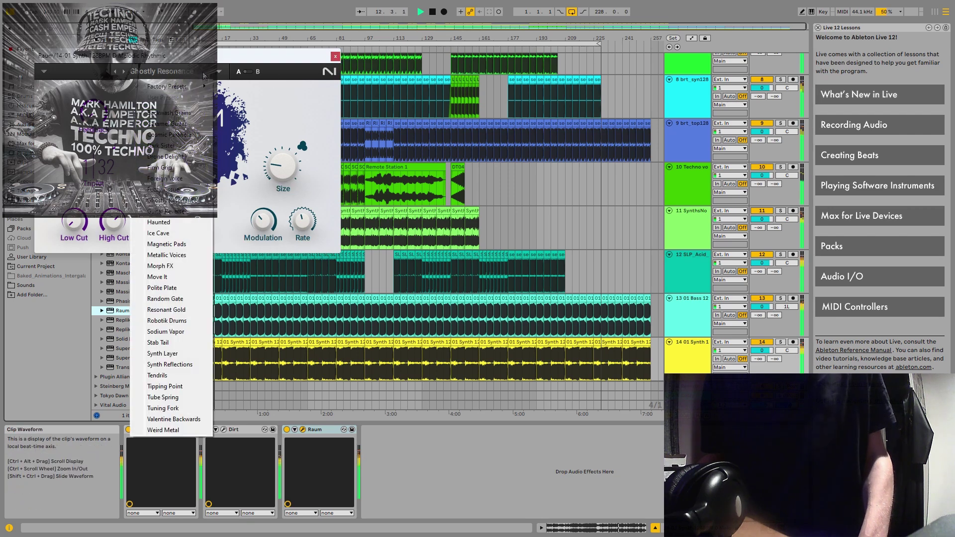
left_click(180, 179)
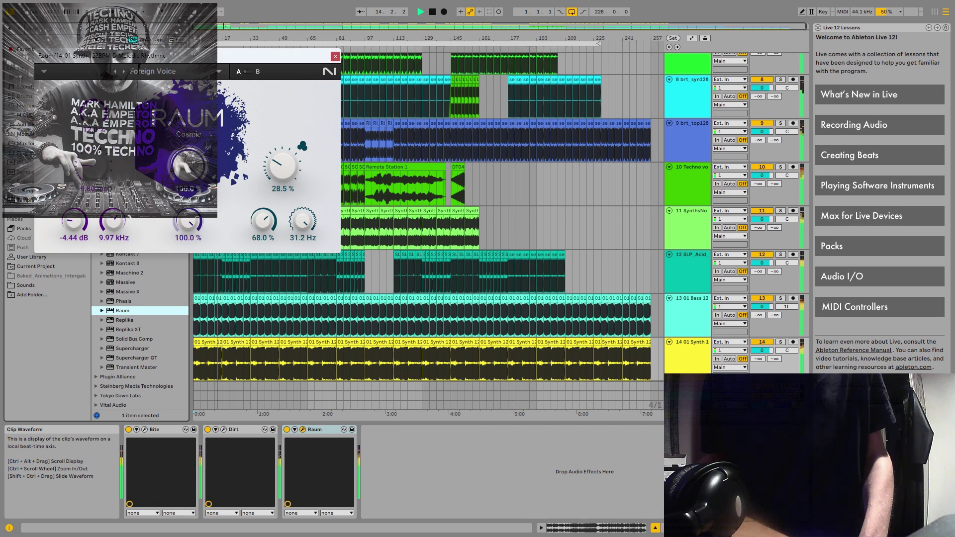
left_click(204, 73)
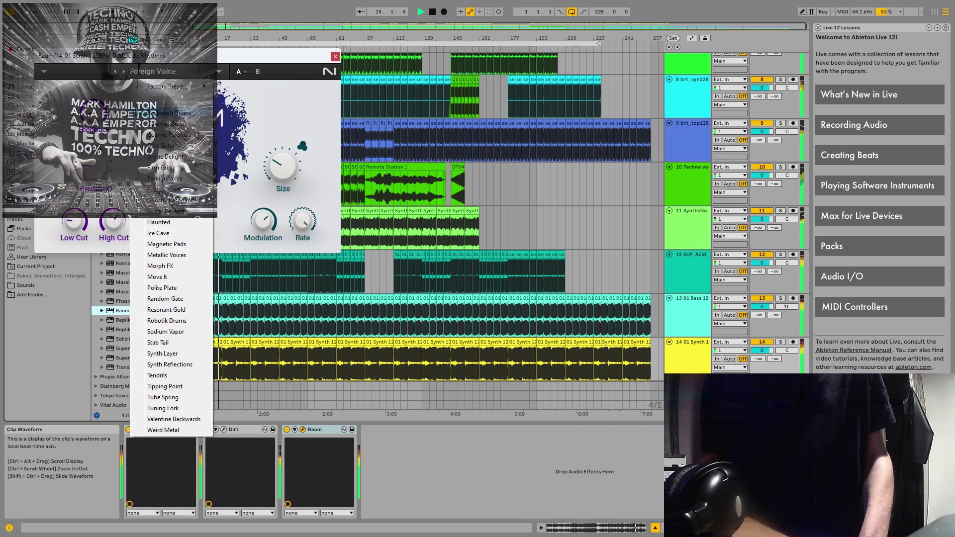
left_click(184, 224)
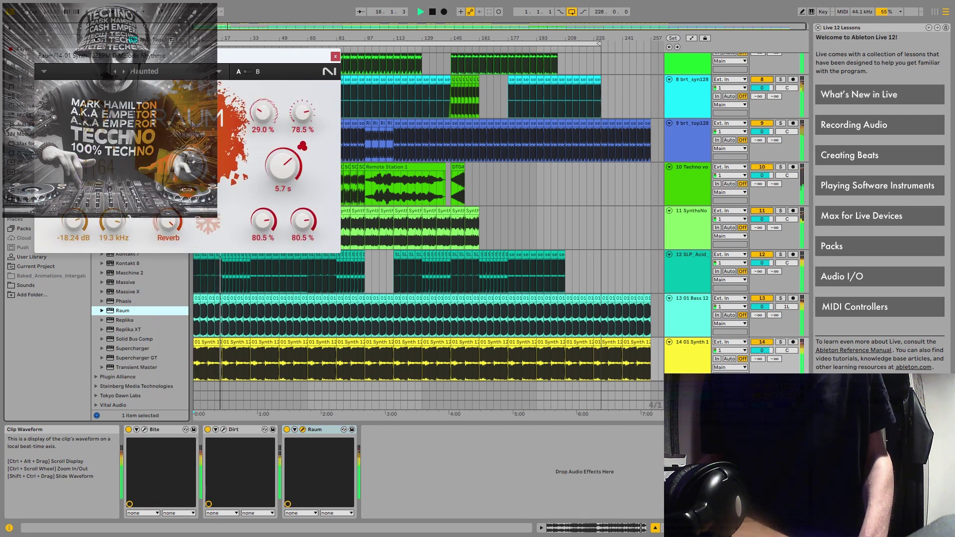
left_click(189, 74)
left_click(177, 235)
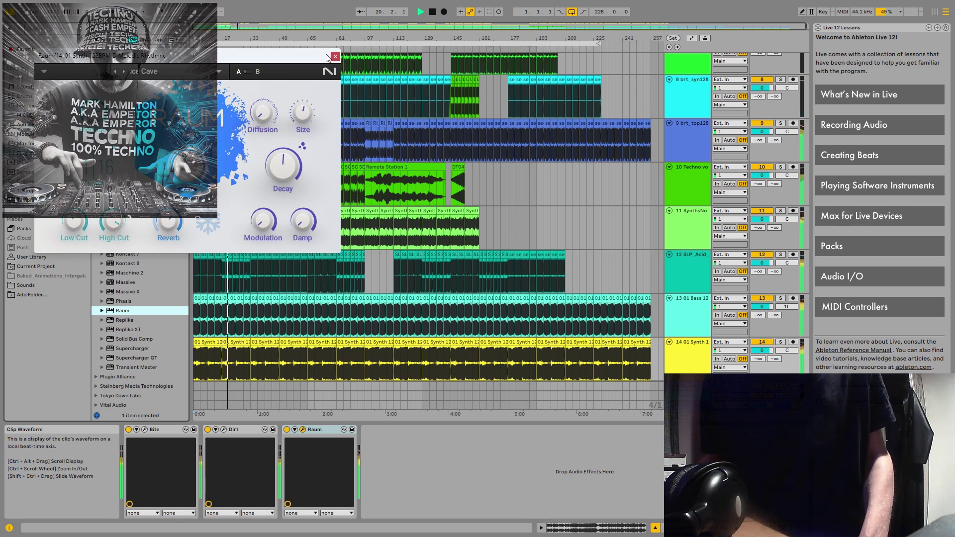
left_click(219, 72)
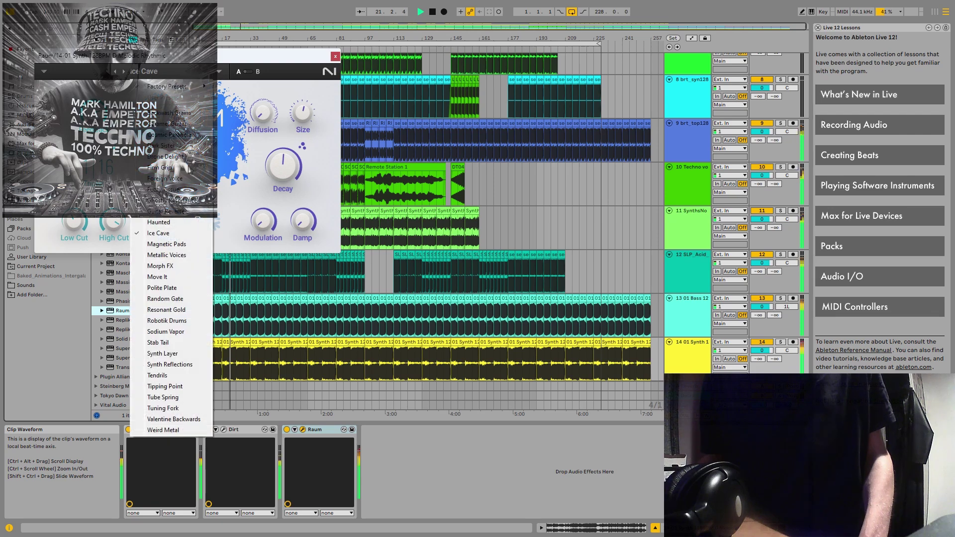
left_click(171, 267)
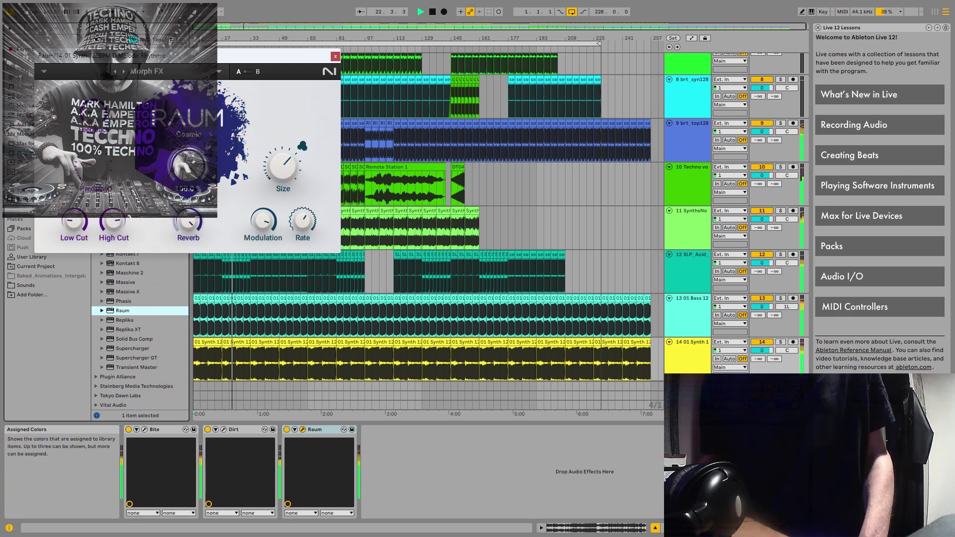
Switch Raum to the Polite Plate preset, close the effect's window and stop playback.
left_click(219, 72)
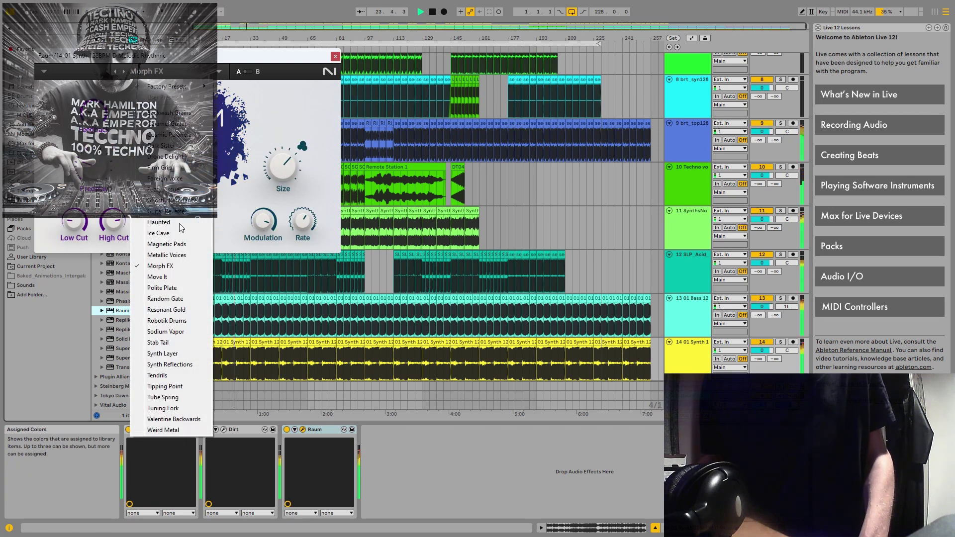
left_click(177, 288)
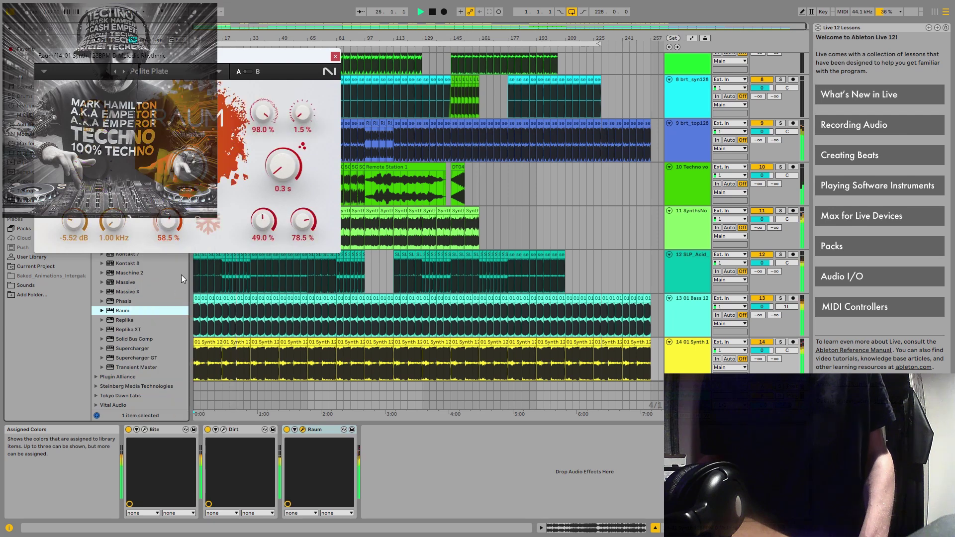
left_click(335, 58)
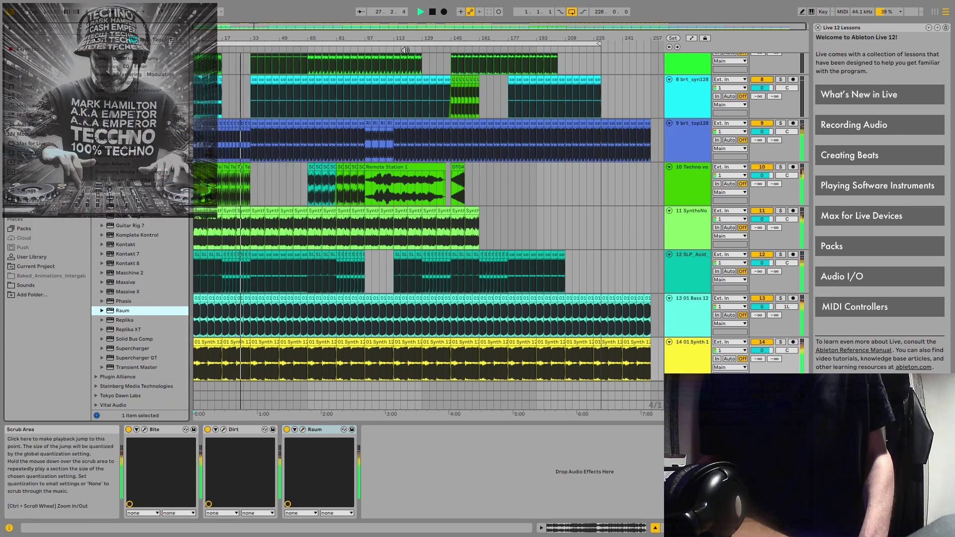
left_click(434, 12)
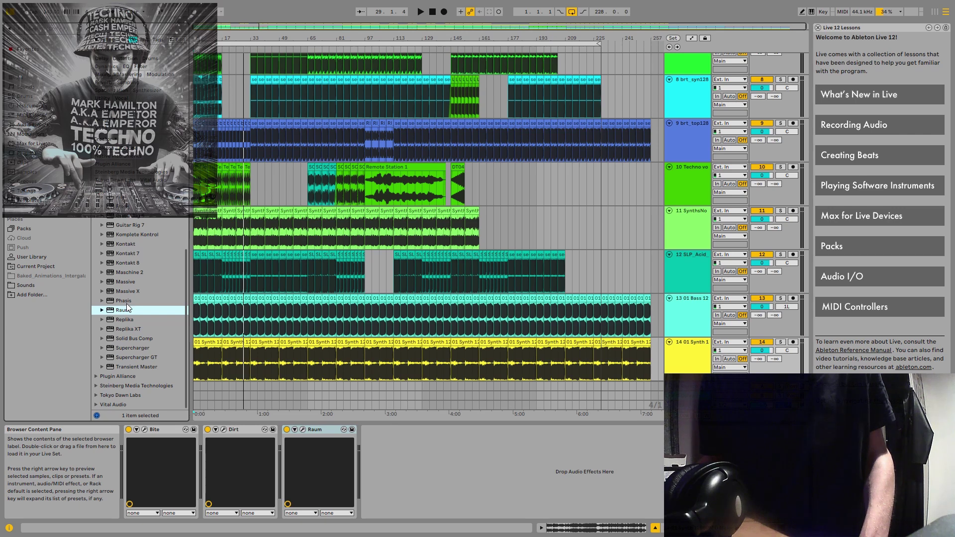
Add Replika XT after Raum on track 14, load its Choral Waves preset and return to the song start.
left_click(121, 330)
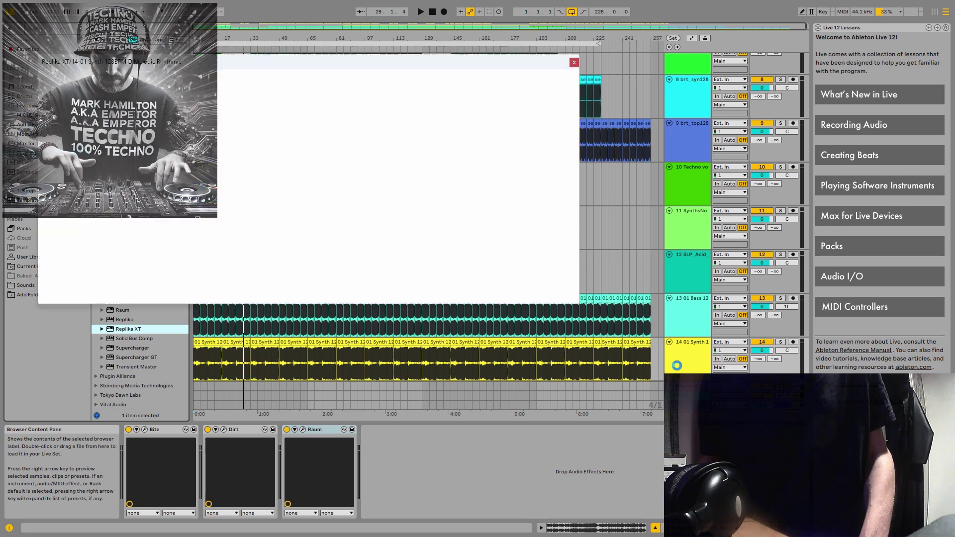
left_click(298, 78)
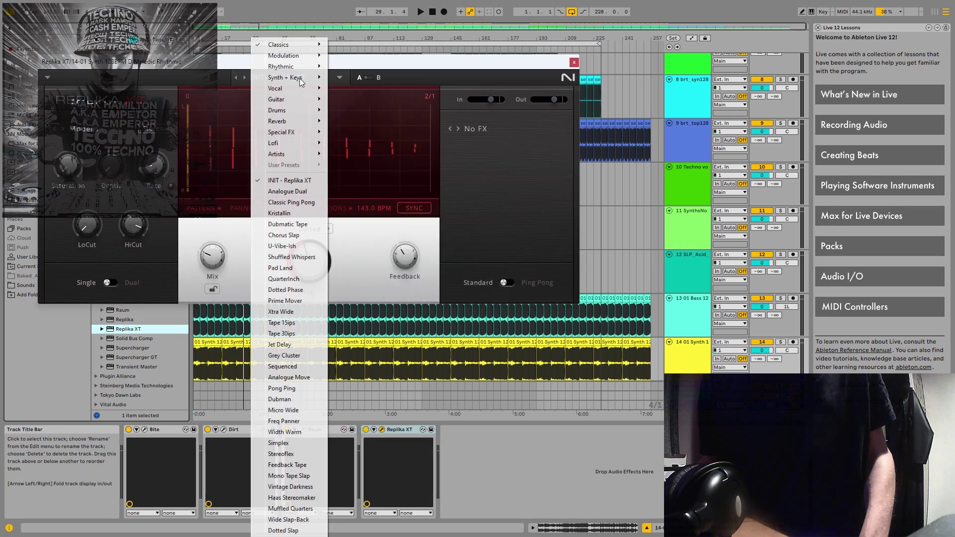
mouse_move(297, 77)
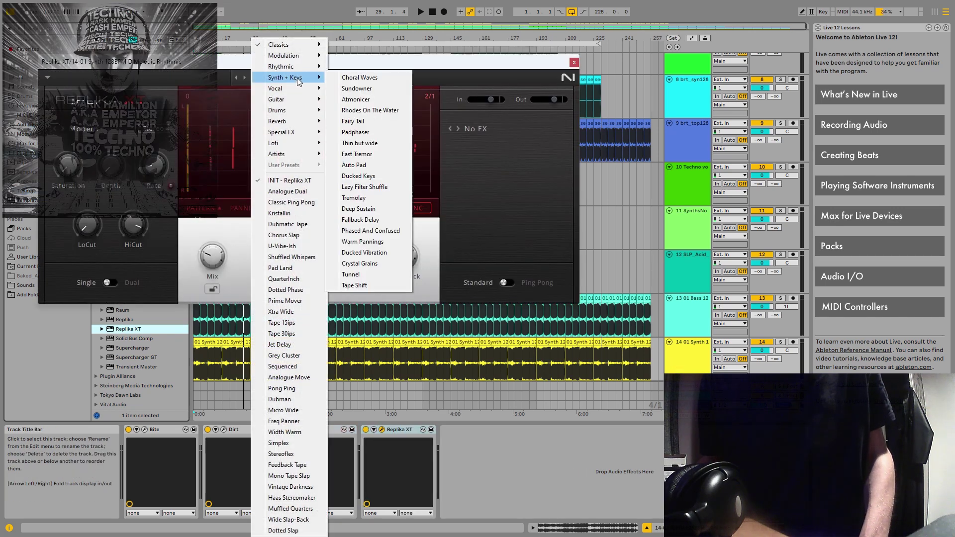
left_click(370, 80)
left_click(432, 11)
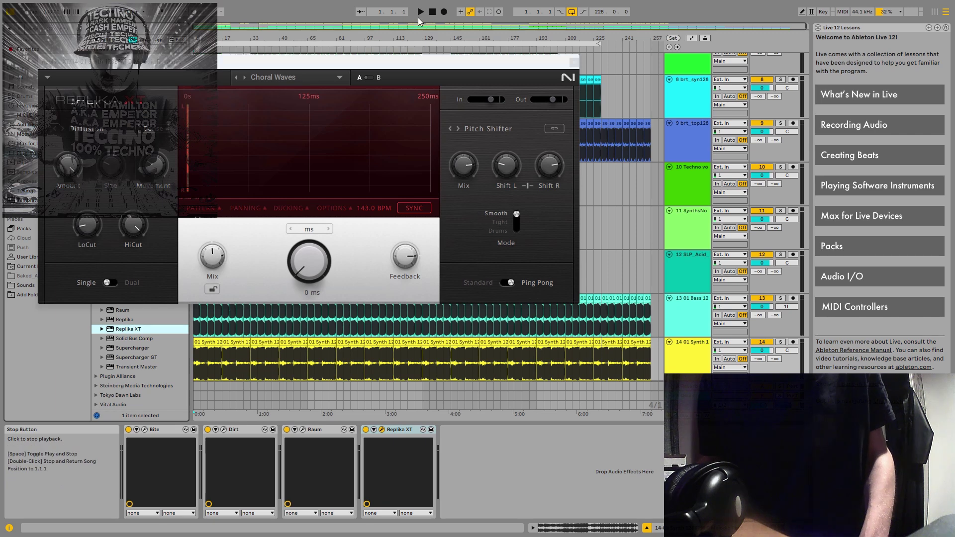
Audition Replika XT's Fairy Tail, Fast Tremor and Padphaser presets while the arrangement plays, and close the effect's window.
left_click(421, 12)
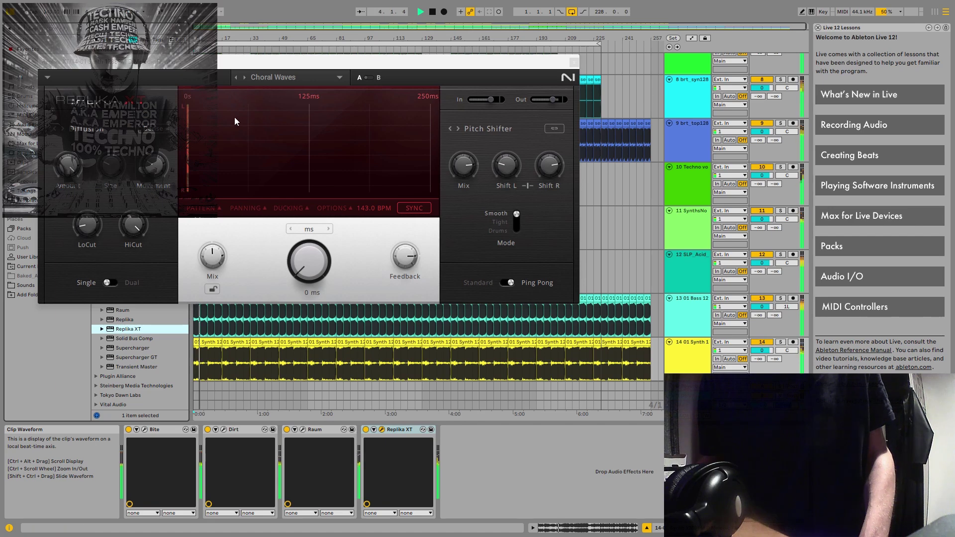
left_click(303, 79)
mouse_move(296, 125)
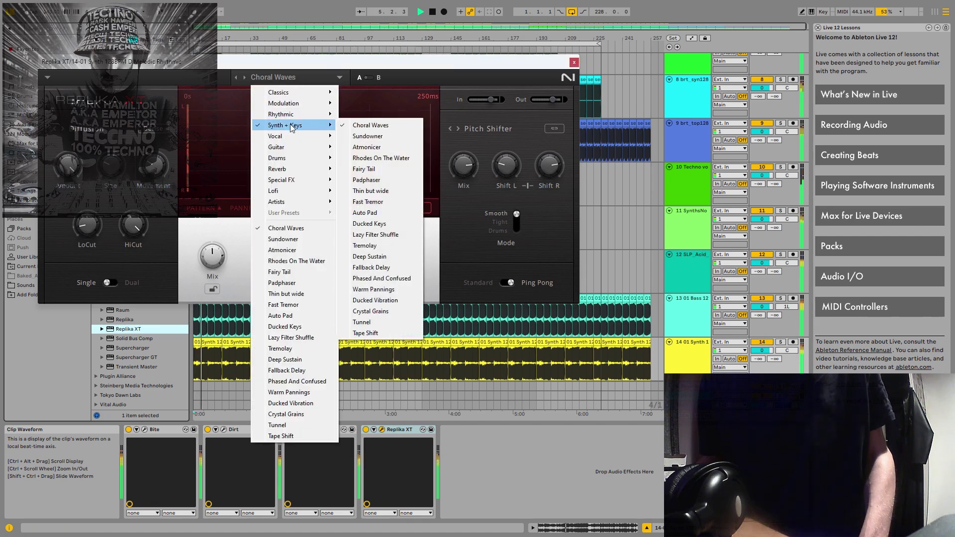
left_click(386, 169)
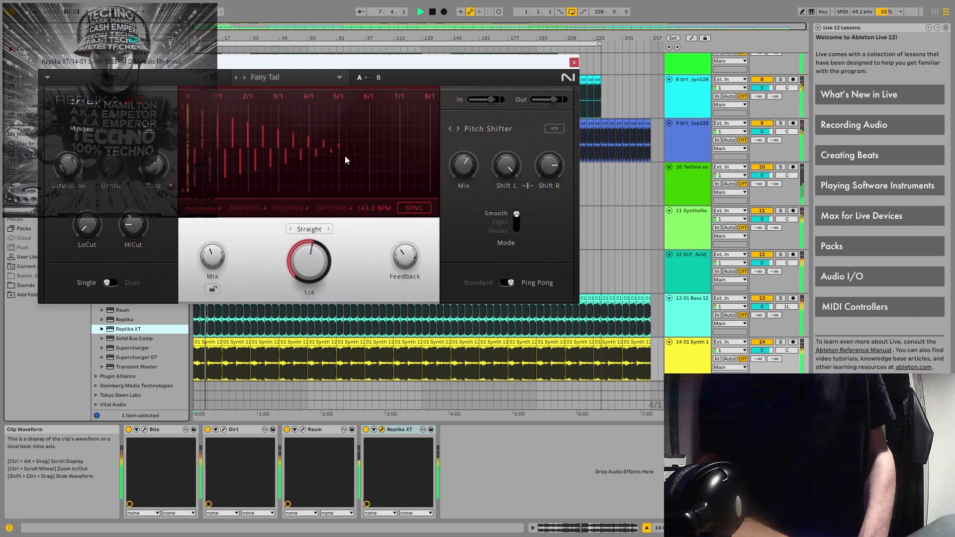
left_click(338, 78)
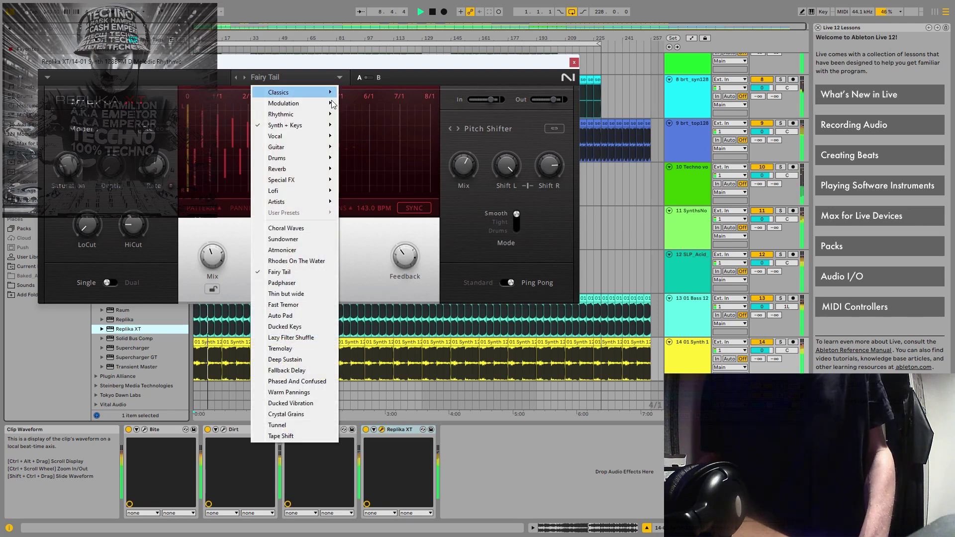
left_click(305, 306)
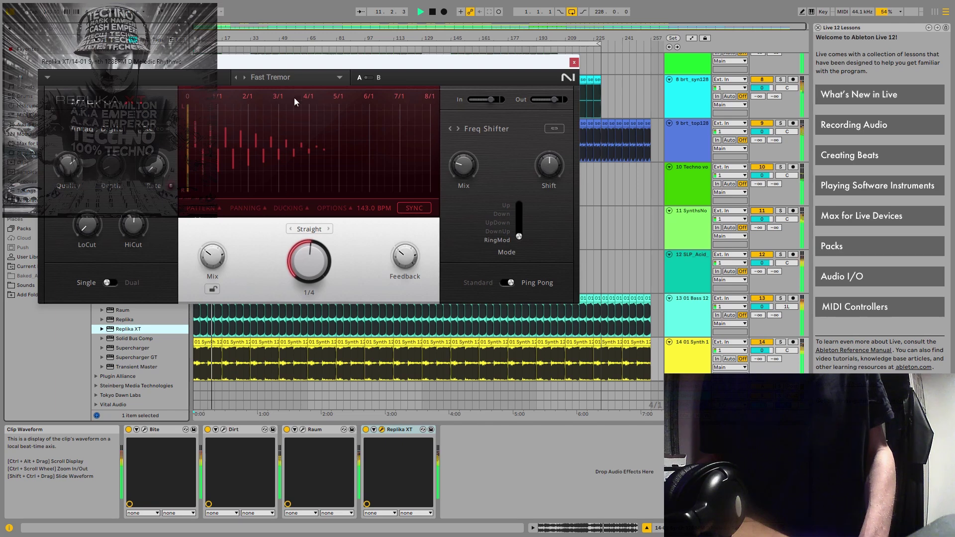
left_click(338, 78)
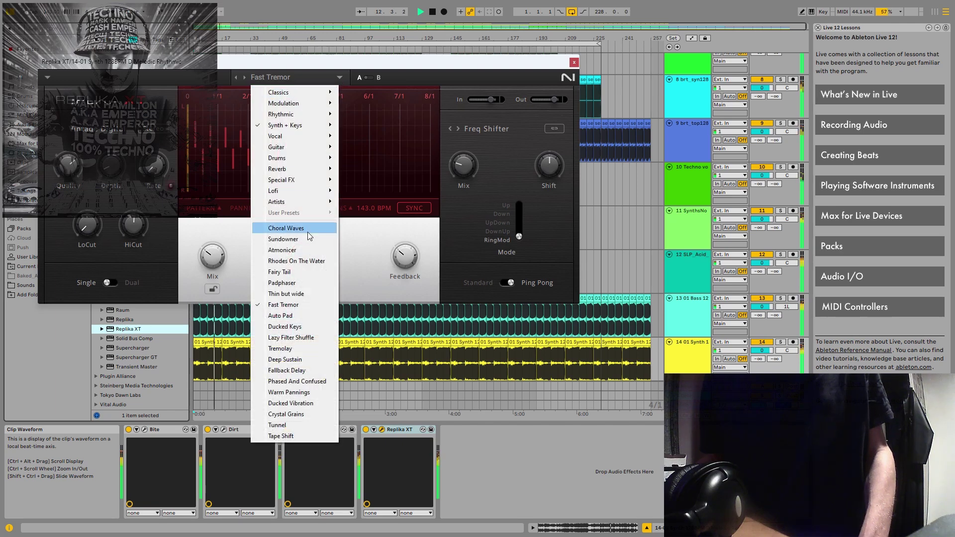
left_click(299, 284)
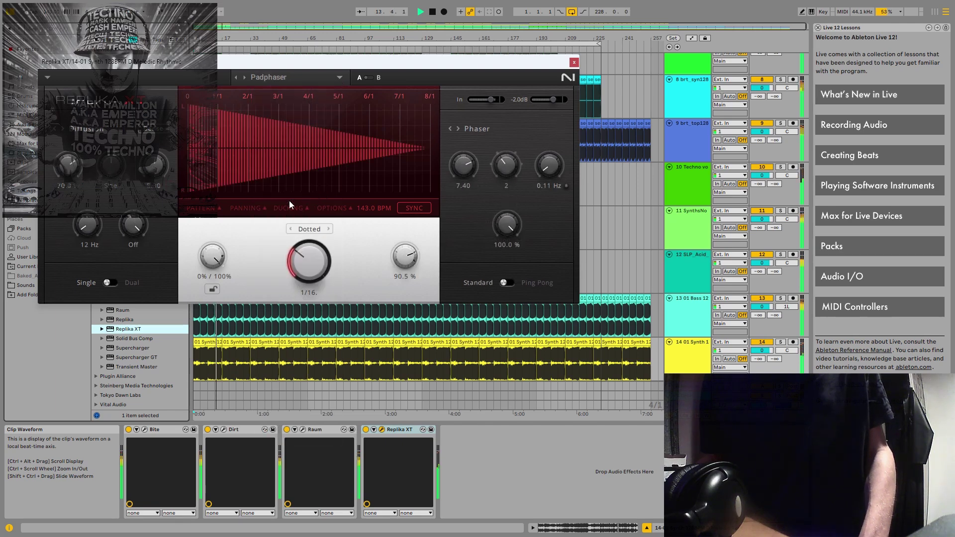
left_click(574, 62)
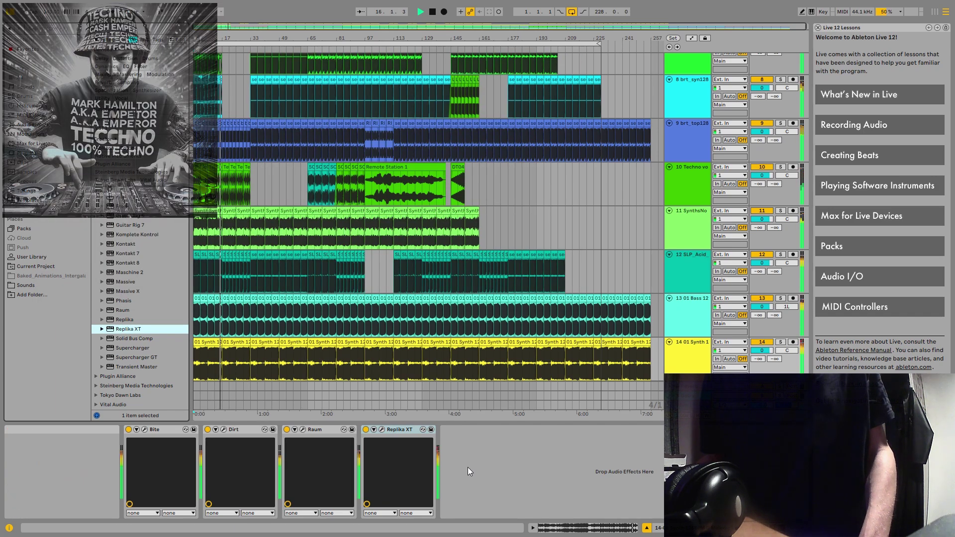
Delete Replika XT from track 14's effect chain and stop playback.
left_click(431, 429)
right_click(413, 430)
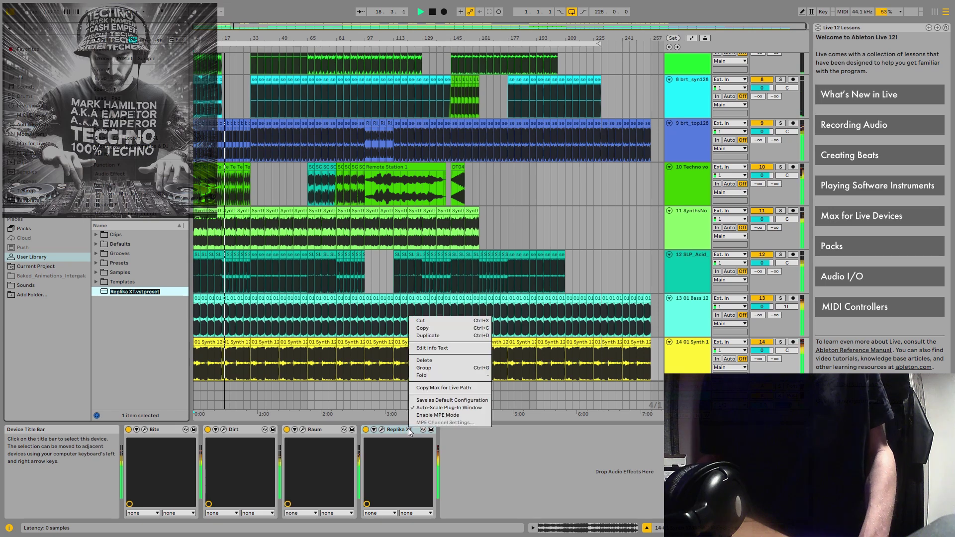
left_click(424, 360)
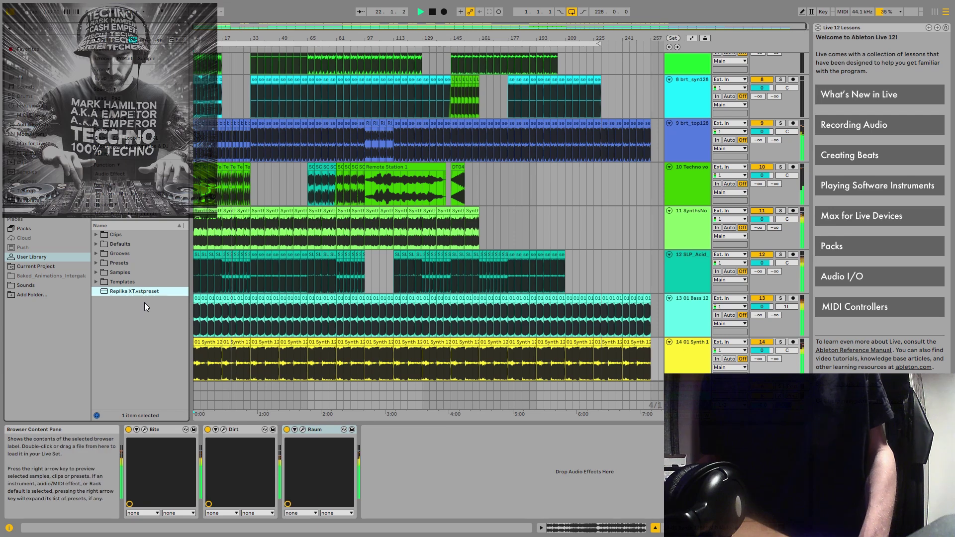
left_click(26, 153)
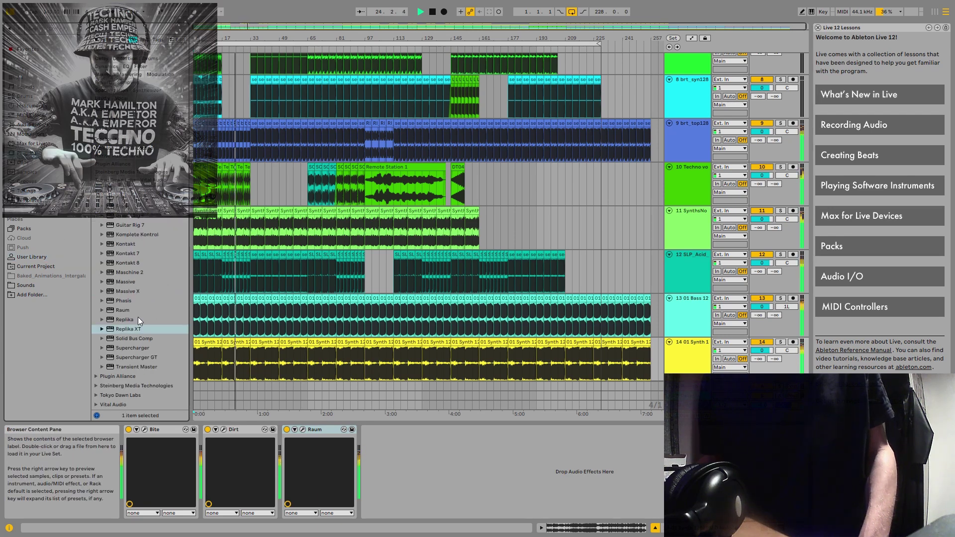
left_click(433, 11)
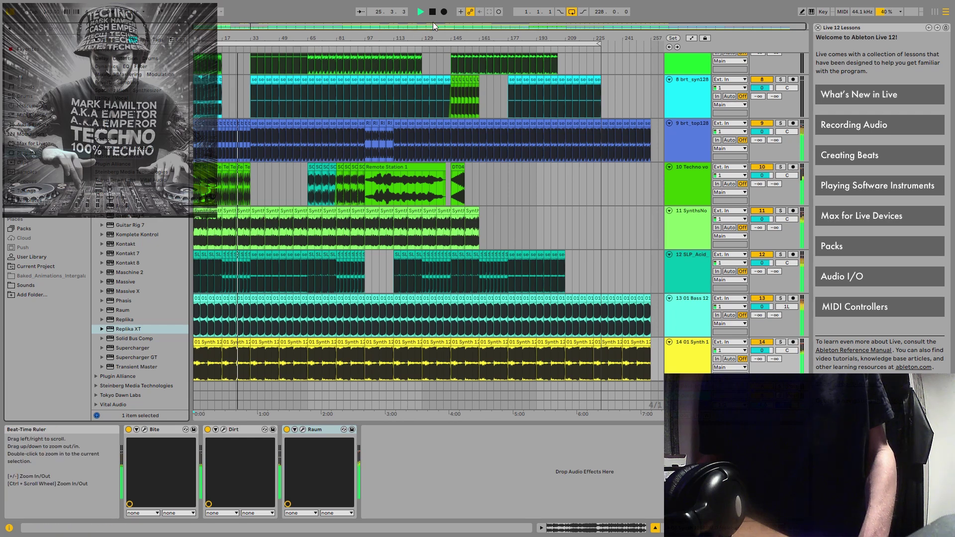
Select bass track 13, browse Live's built-in audio effects for it and return to the song start.
left_click(686, 312)
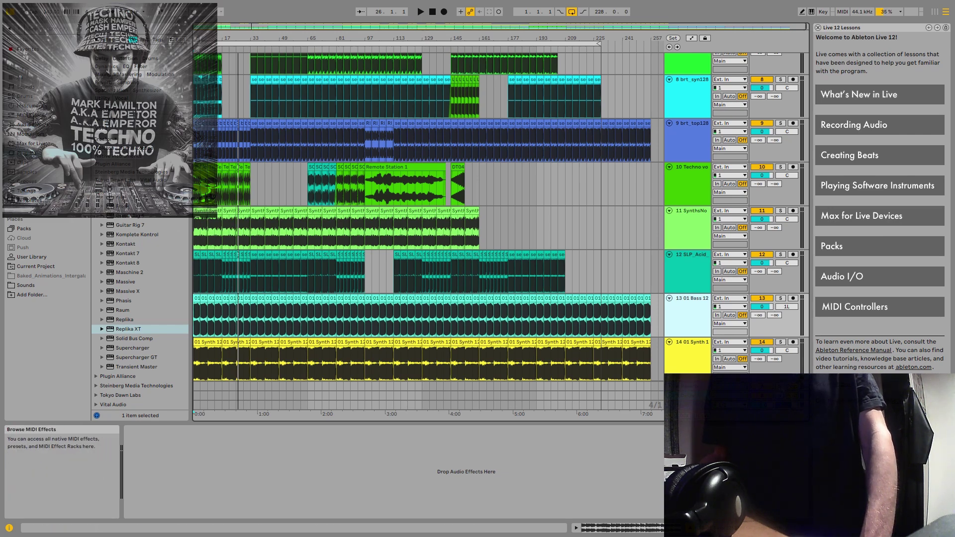
left_click(25, 114)
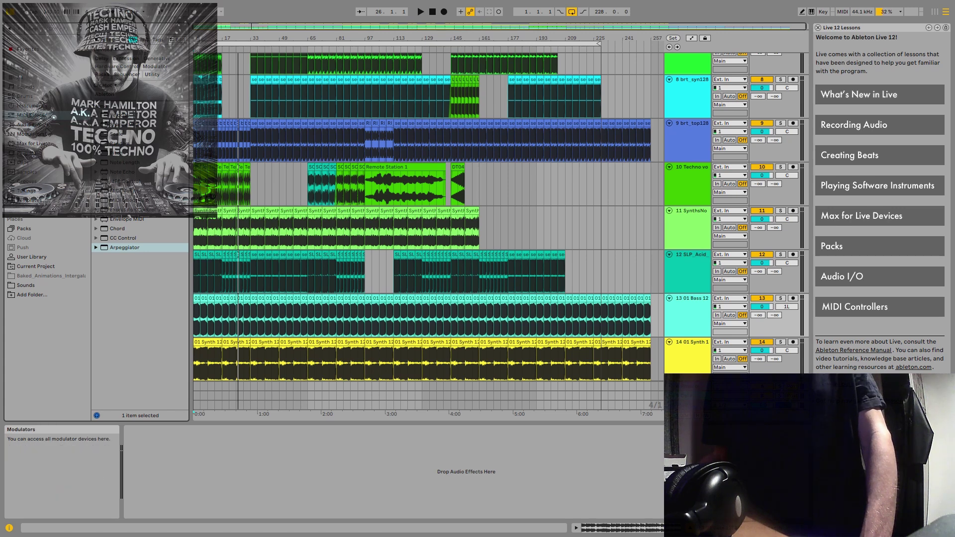
left_click(57, 125)
scroll(116, 237, "down", 4)
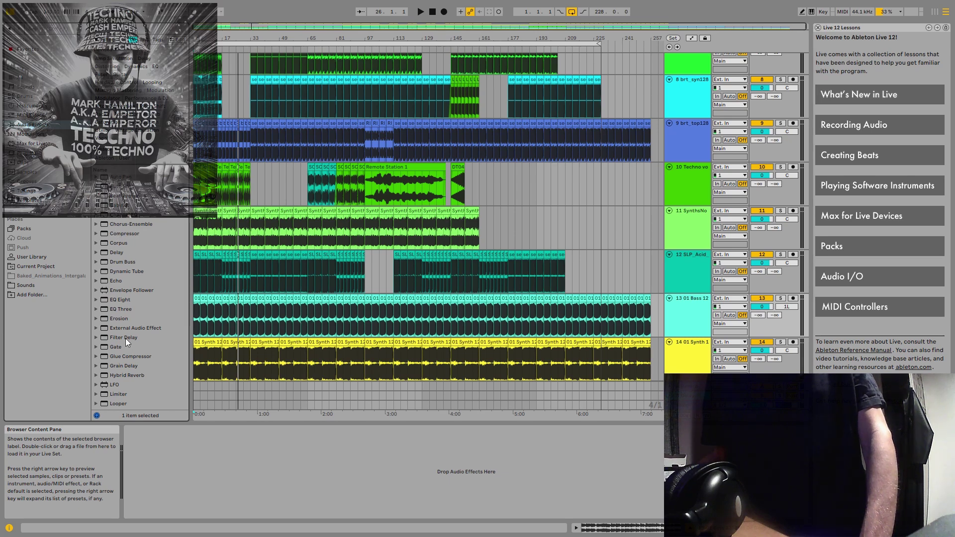
scroll(127, 339, "up", 1)
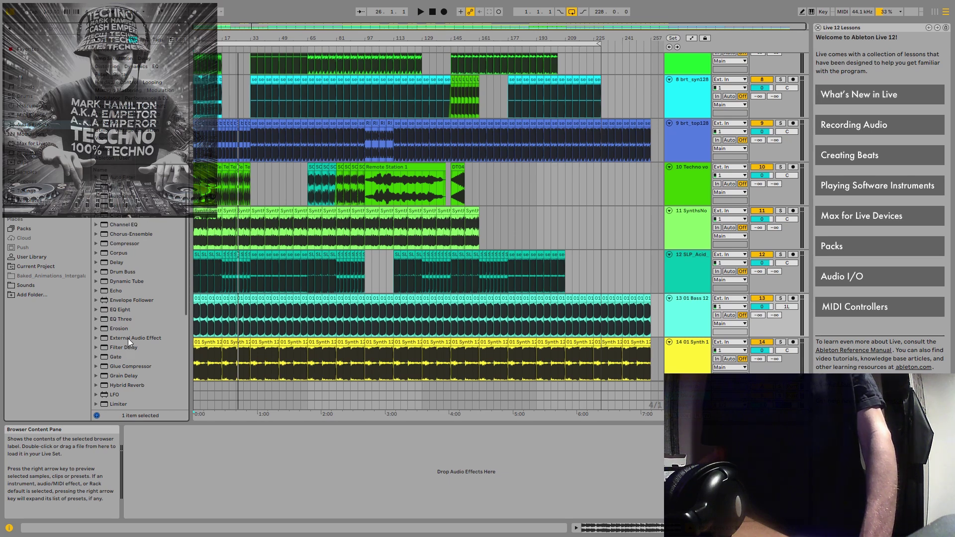
scroll(128, 337, "down", 2)
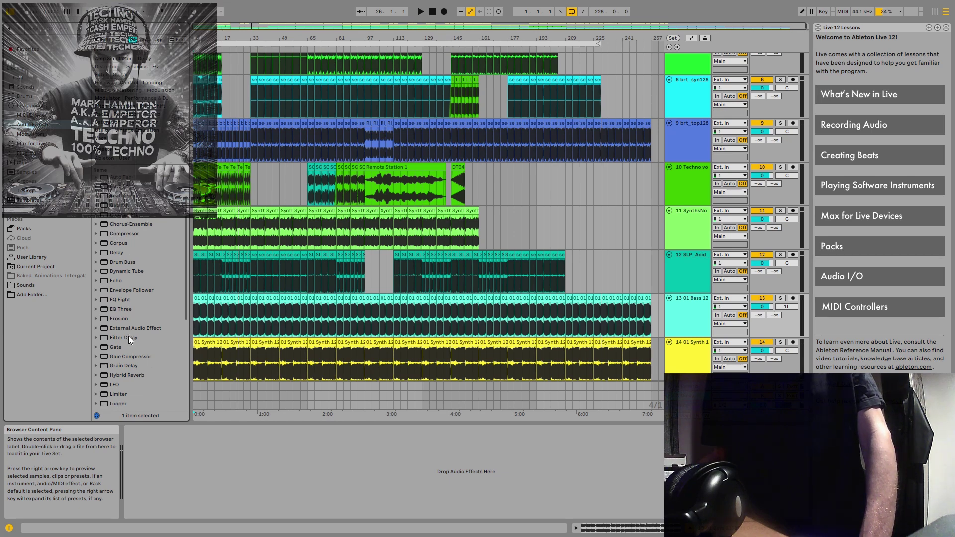
left_click(431, 11)
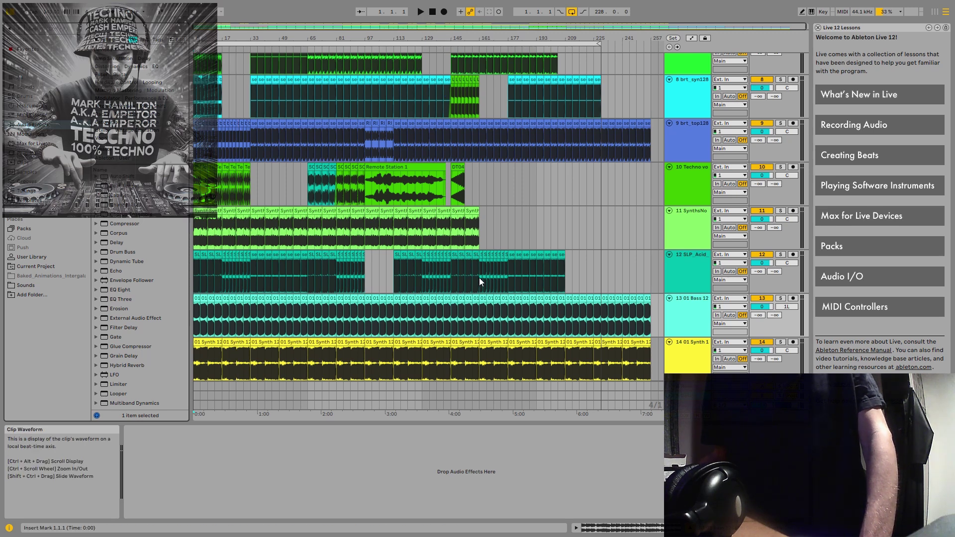